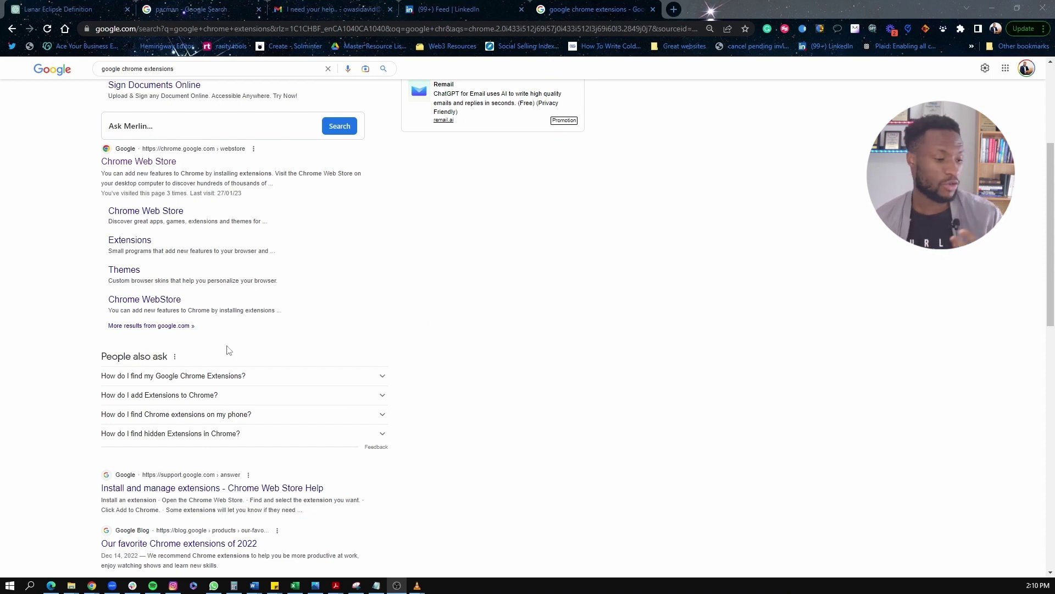
Scroll the 'google chrome extensions' results to find the Chrome Web Store extensions page
scroll(228, 350, "down", 2)
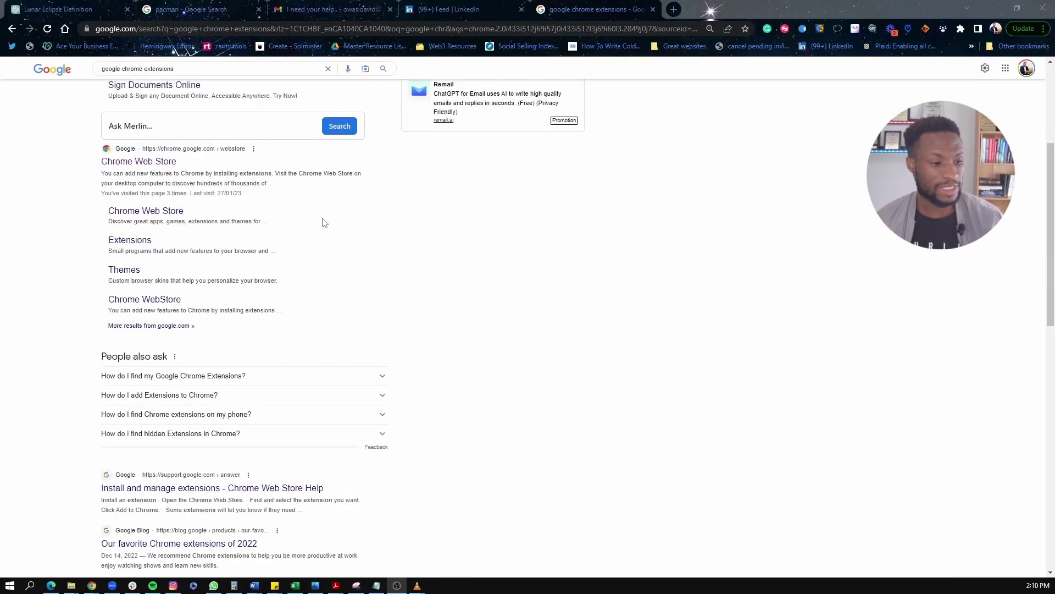
scroll(158, 302, "up", 3)
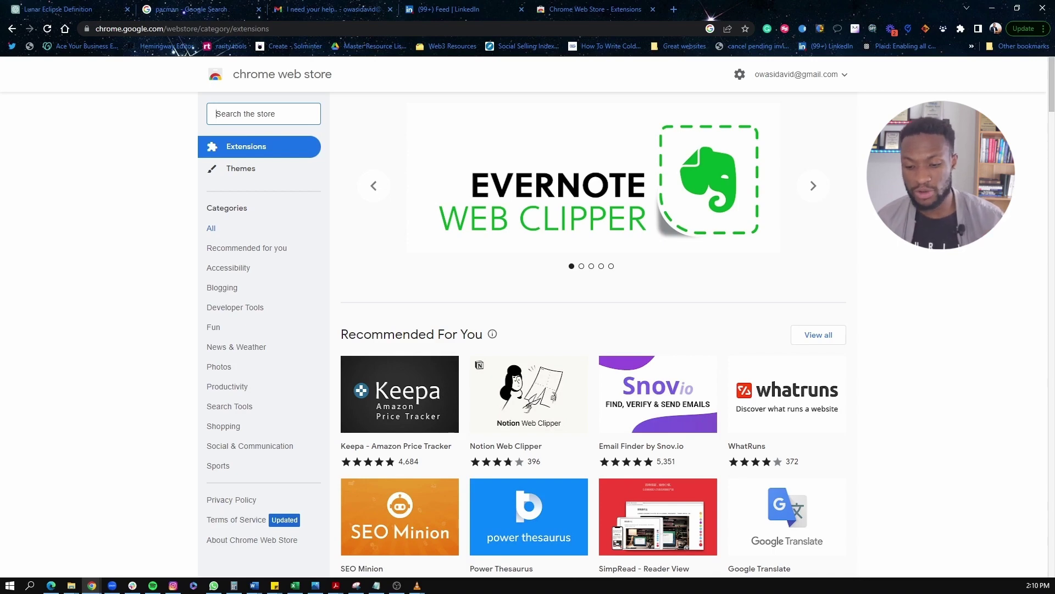
key("alt+Tab")
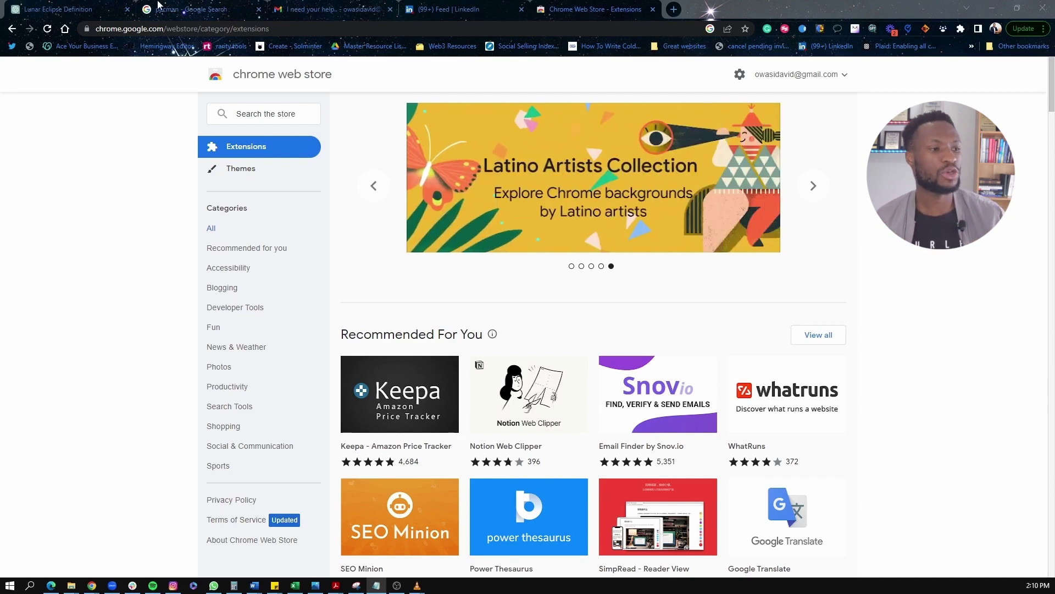
On the 'pacman' results, highlight the ChatGPT Pac-Man answer and select the query for replacement
left_click(159, 7)
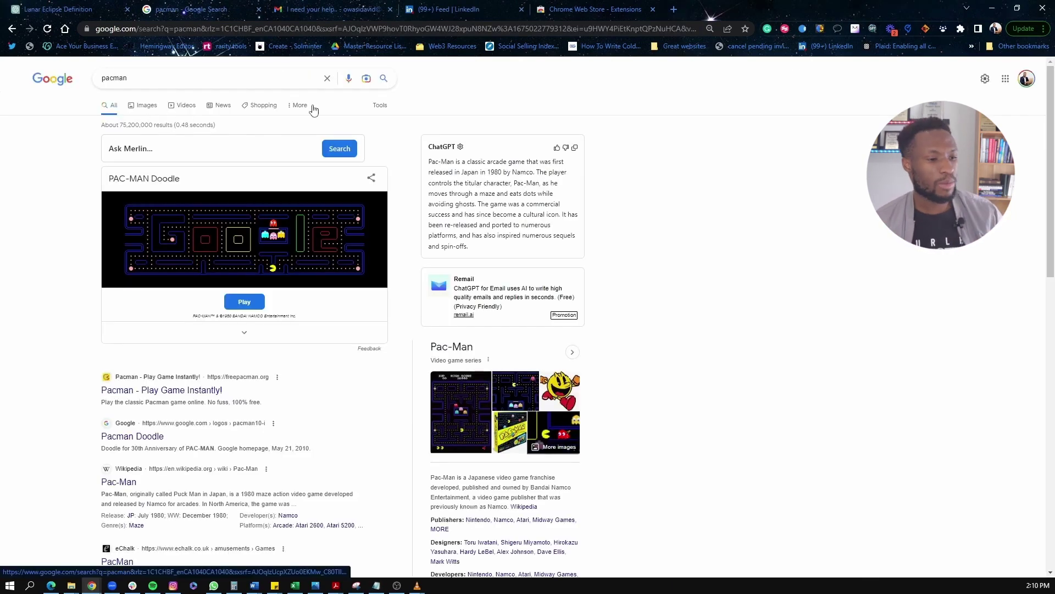
left_click(135, 78)
left_click(799, 183)
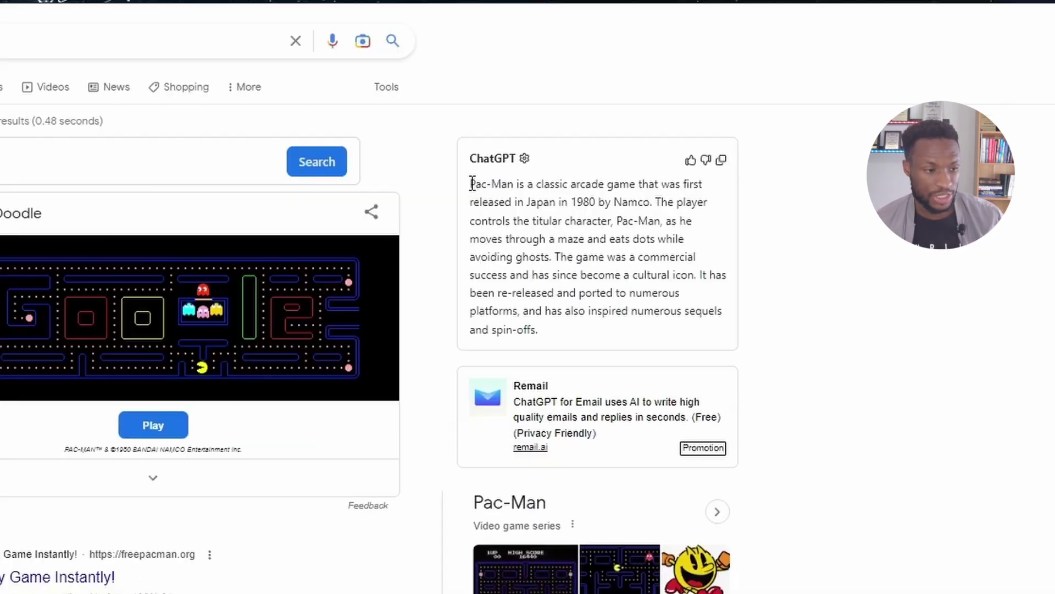
left_click_drag(430, 161, 484, 250)
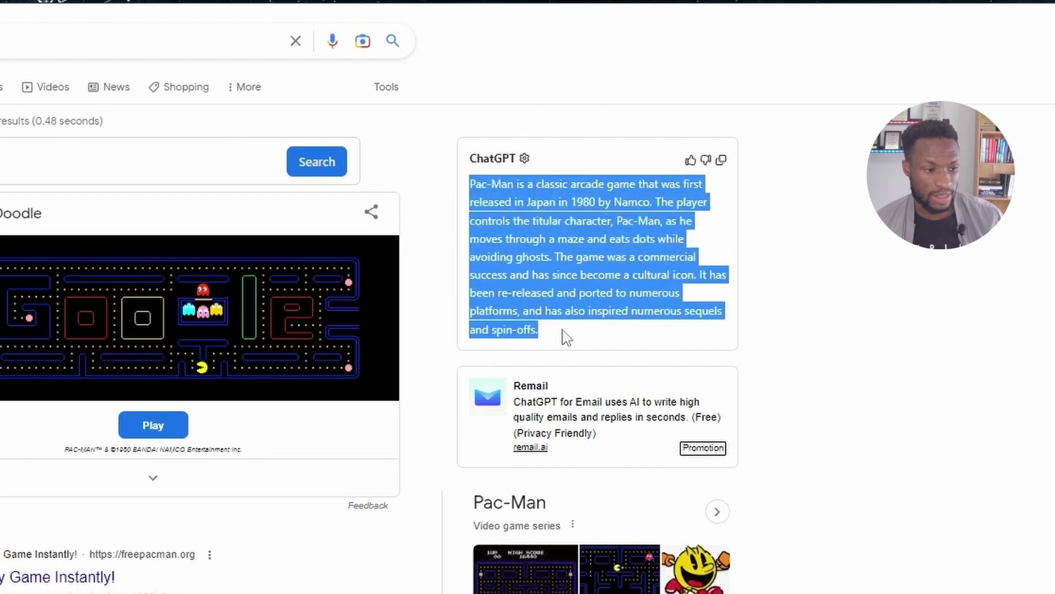
left_click(531, 236)
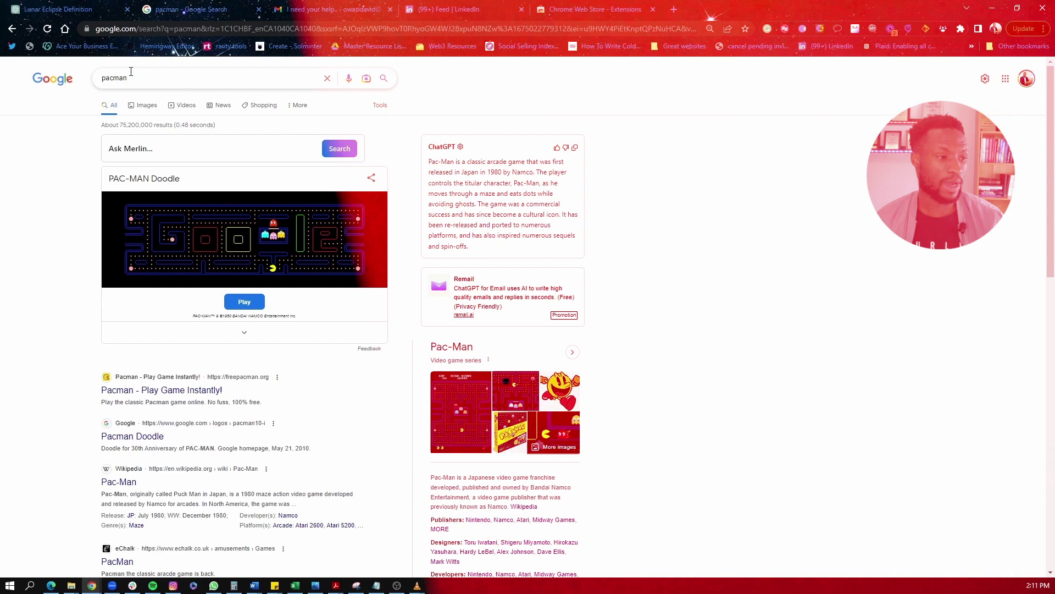
left_click_drag(130, 78, 84, 81)
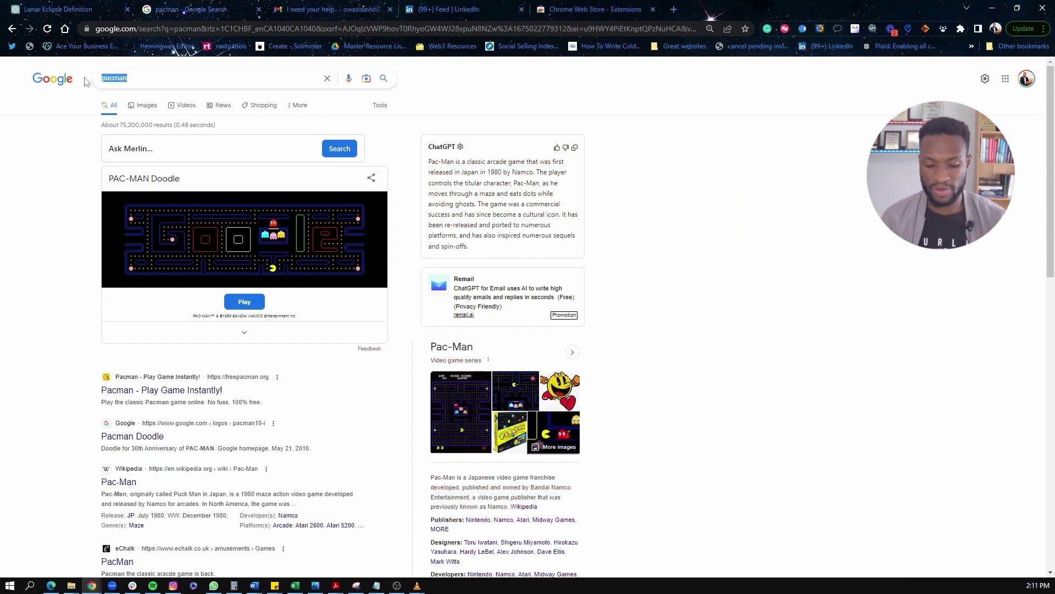
Search for 'sony games' and scroll while the ChatGPT panel fills in its Sony answer
type("sony games")
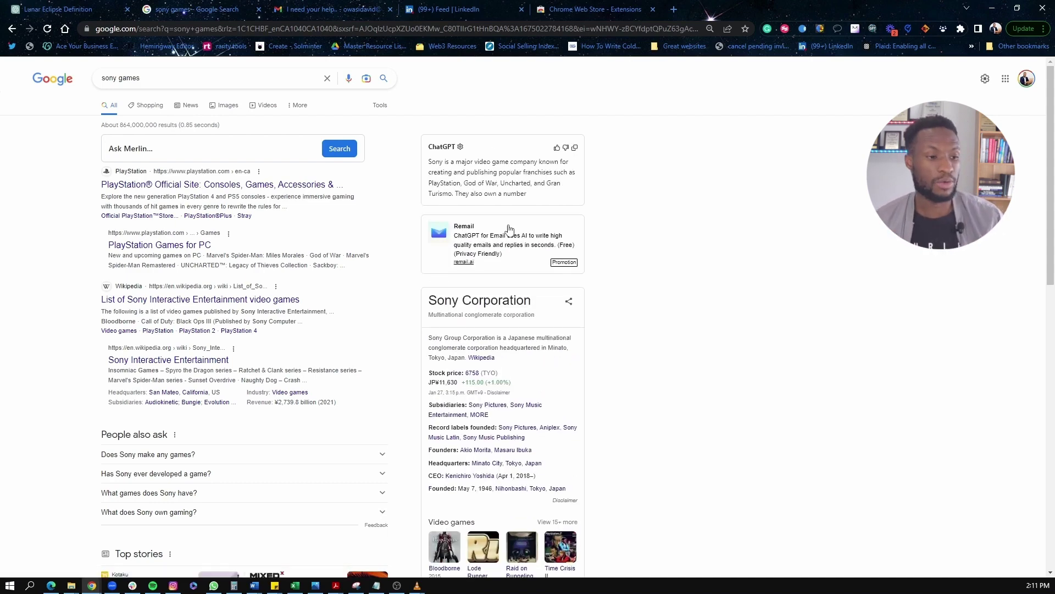
scroll(99, 241, "down", 1)
scroll(204, 236, "up", 1)
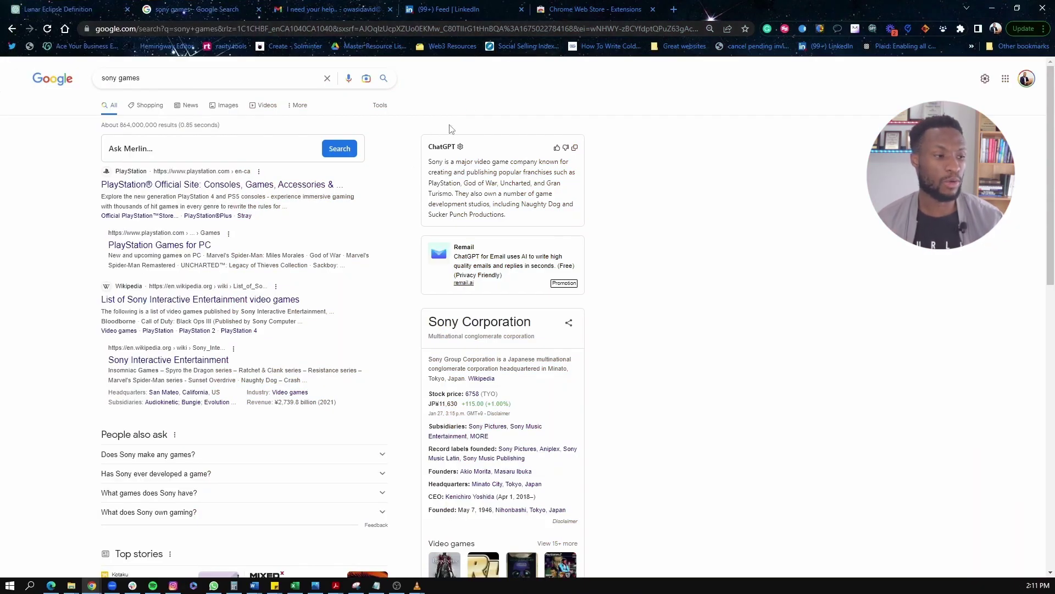
Search the Chrome Web Store for 'chatgpt for google search' and open ChatGPT for Google
left_click(575, 8)
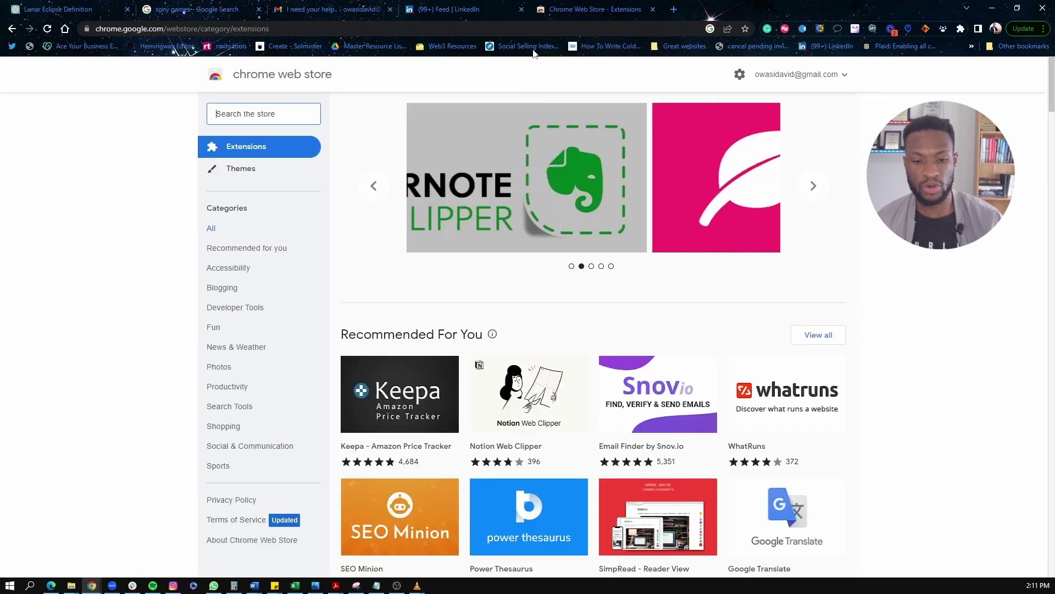
left_click(275, 112)
type("ch")
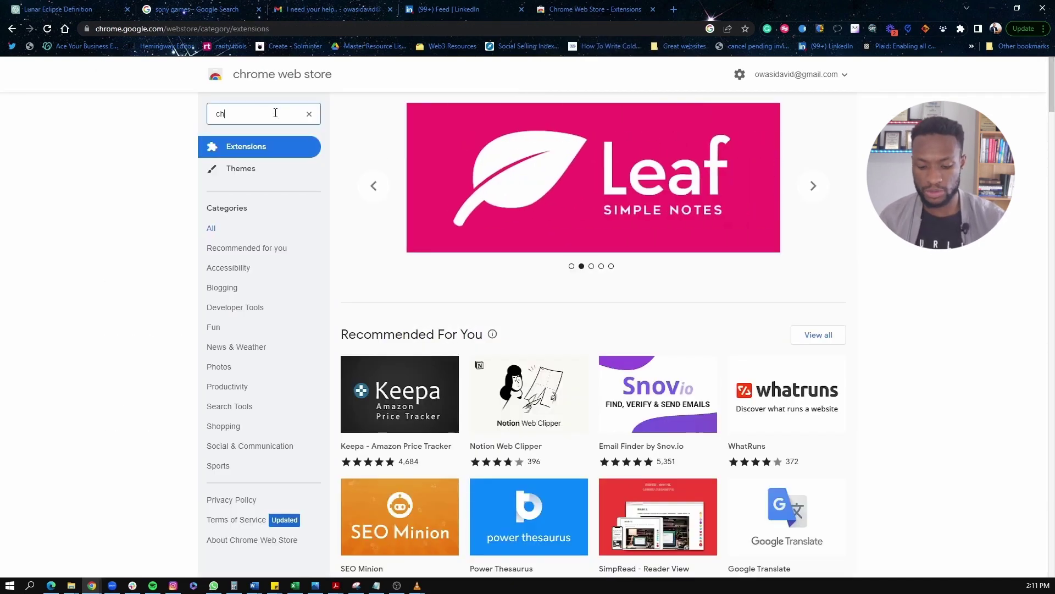
type("atgpt for googl")
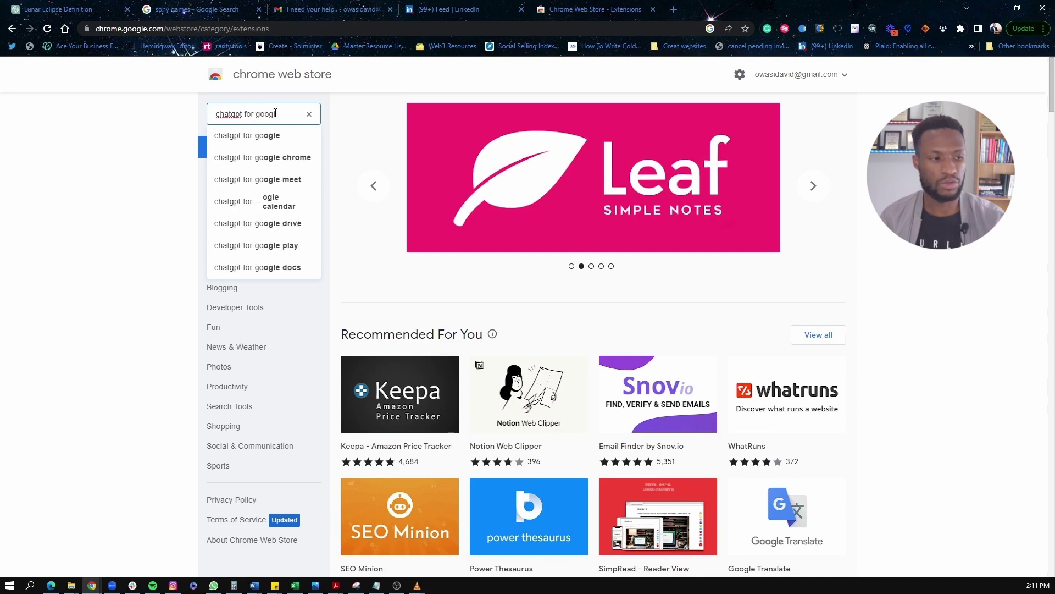
type("e ")
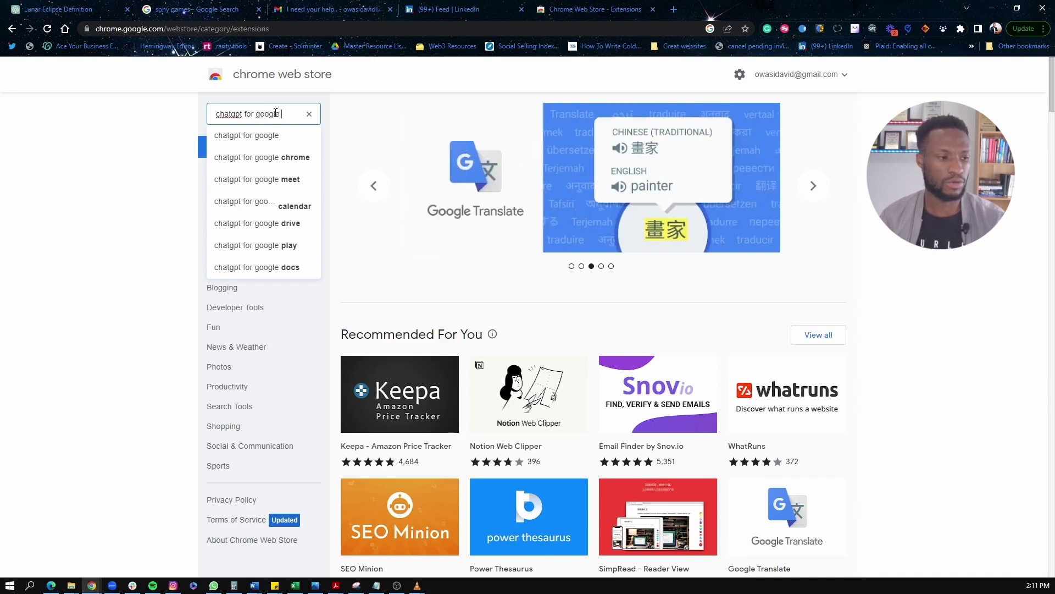
type("search")
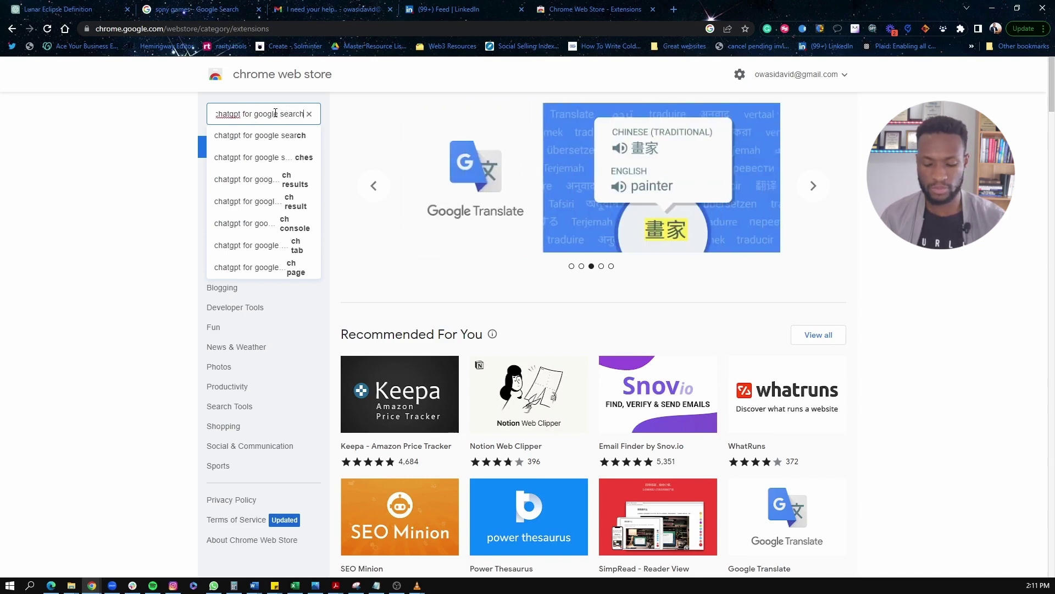
key("Return")
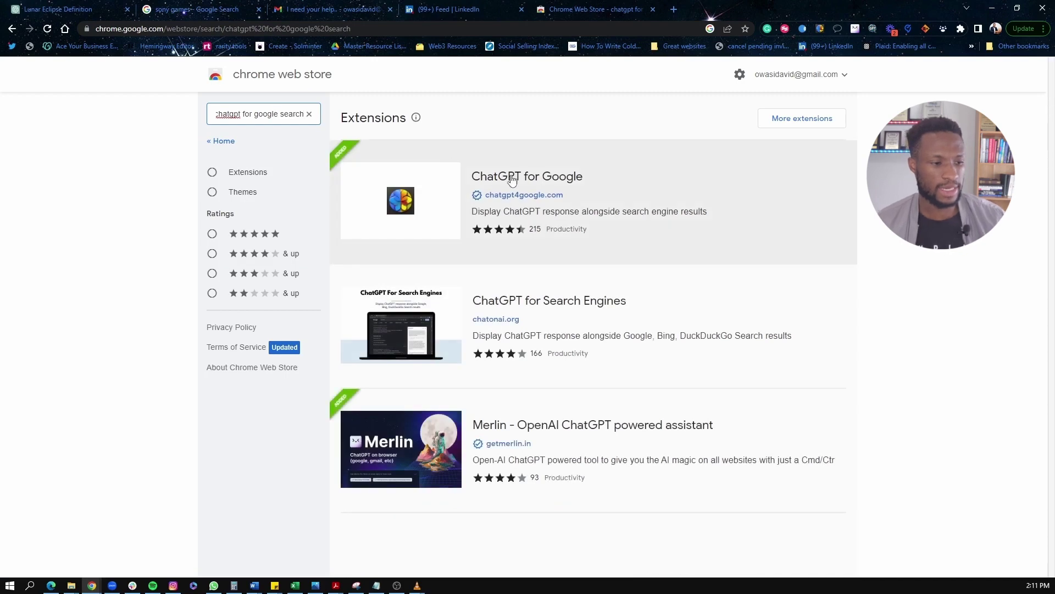
left_click(511, 180)
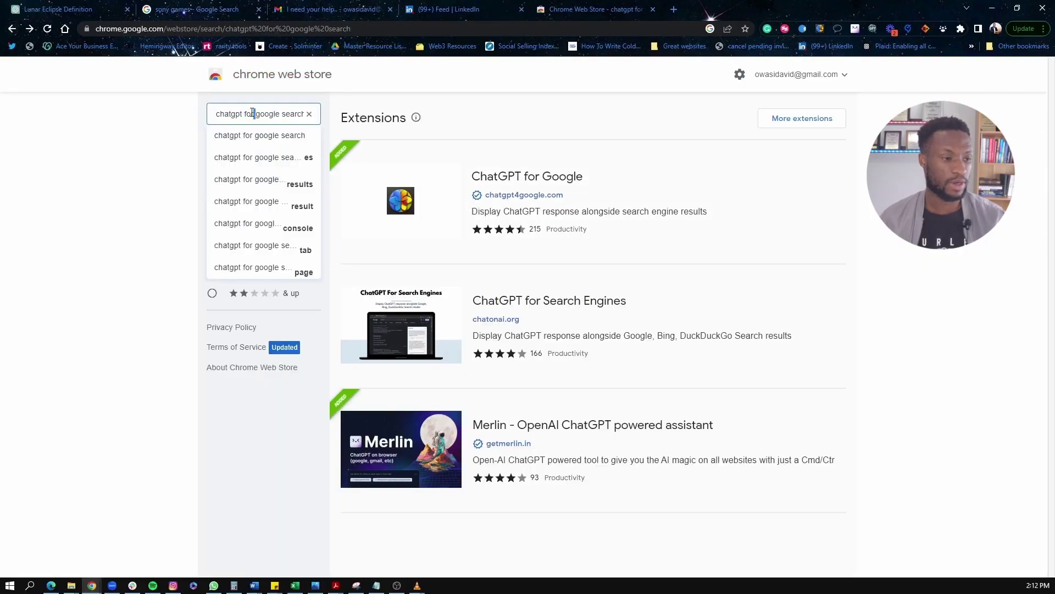
Find and open Voice Control for ChatGPT in the store, then return to the ChatGPT tab
key("ctrl+a")
type("voice c")
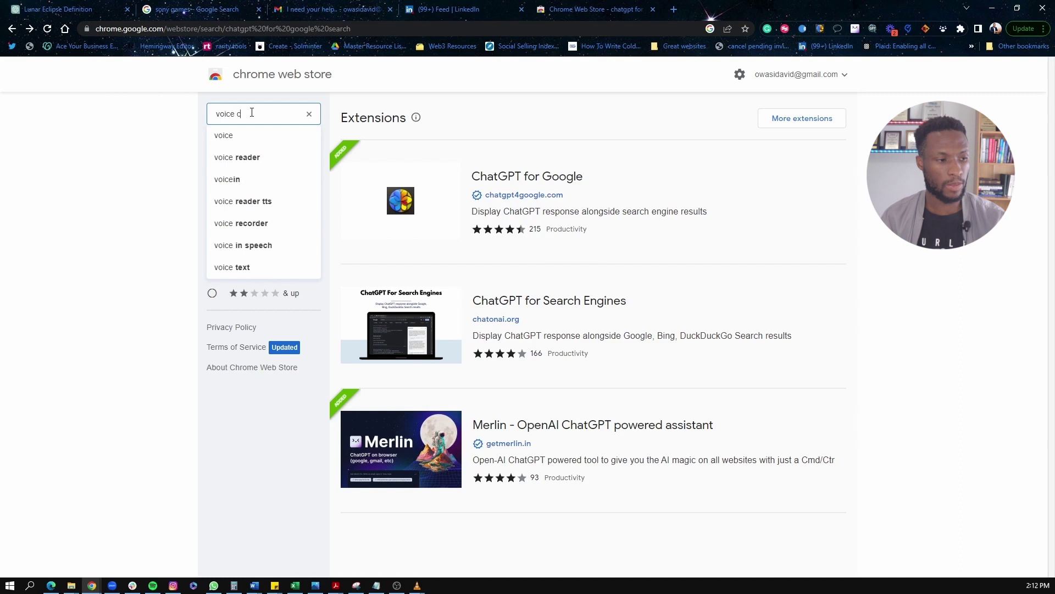
type("ontrol for chatgpt")
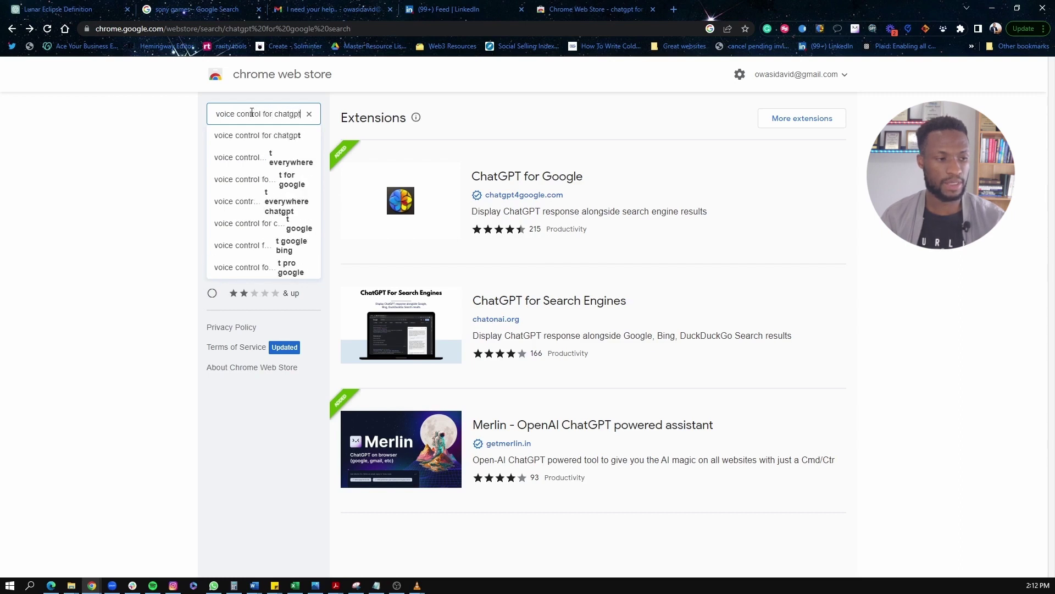
key("Return")
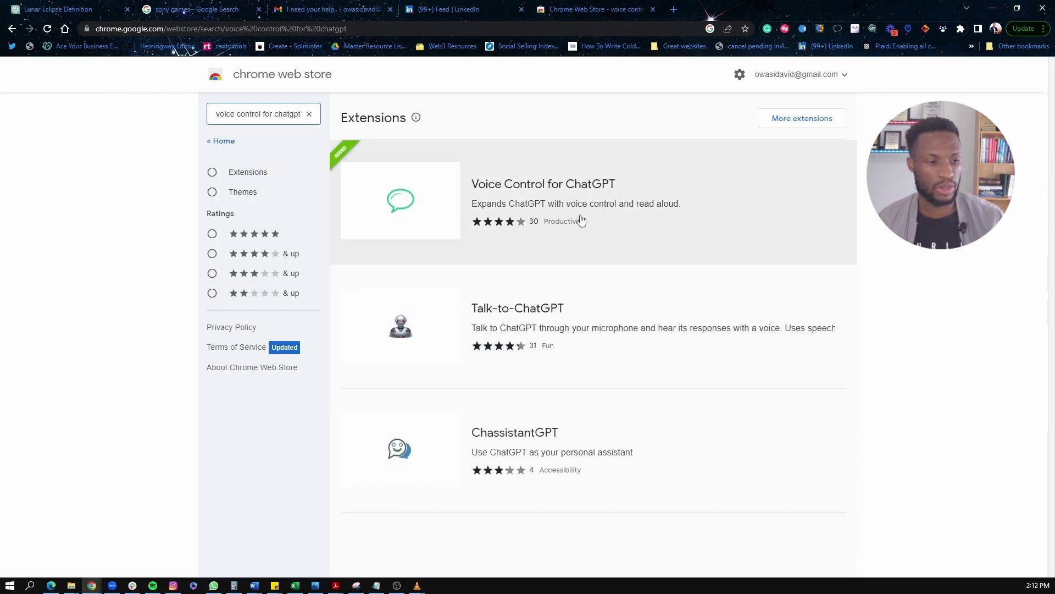
left_click(575, 191)
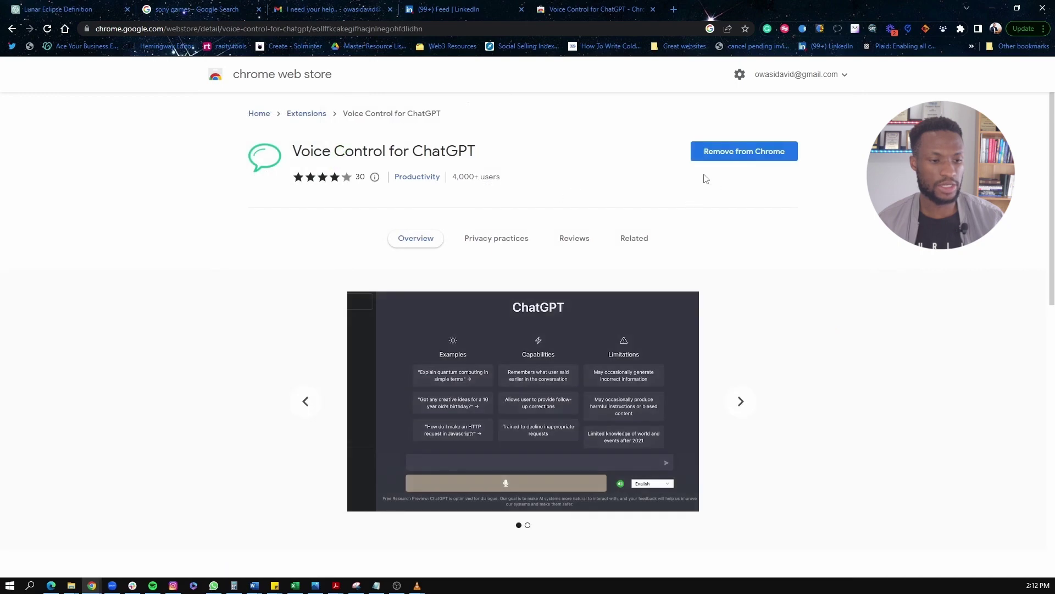
left_click(60, 5)
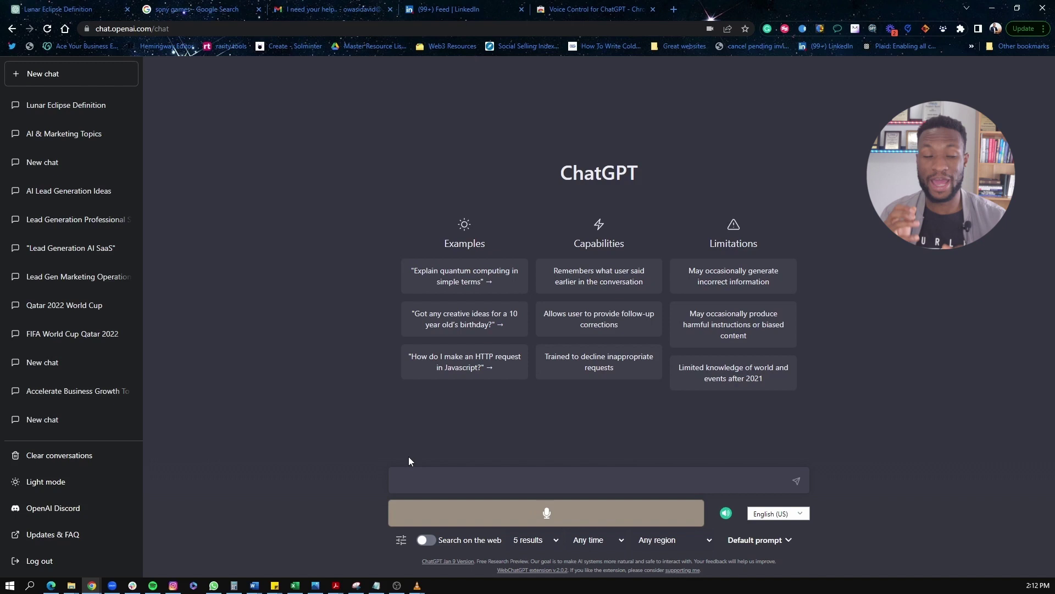
Dictate a prompt asking about the old Roman Empire through the voice-input bar and send it
left_click(470, 512)
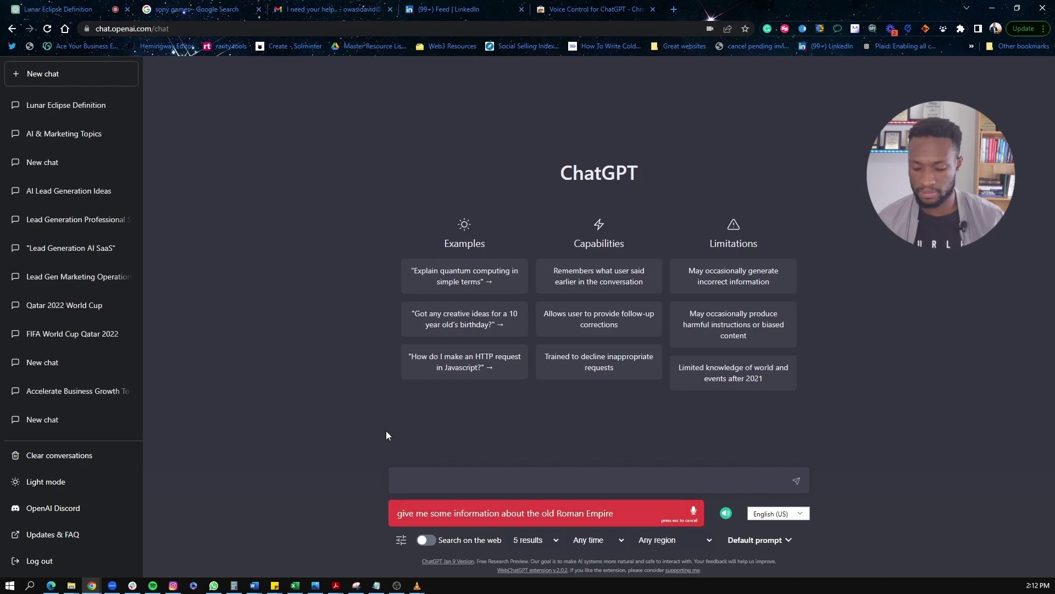
left_click(538, 511)
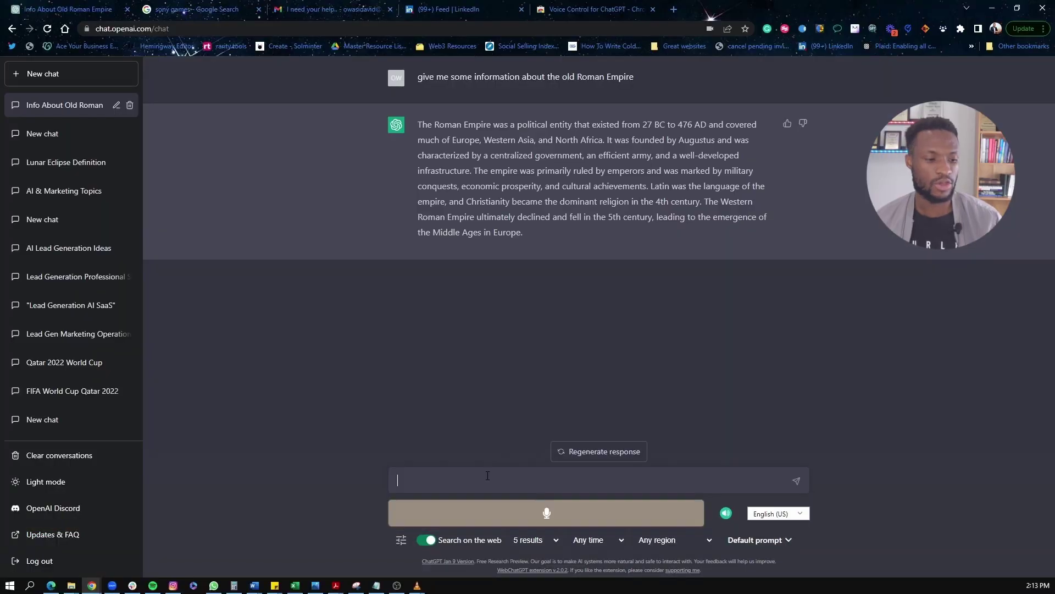
Ask ChatGPT 'winner of fifa world cup in qatar 2022'
type("fifa world")
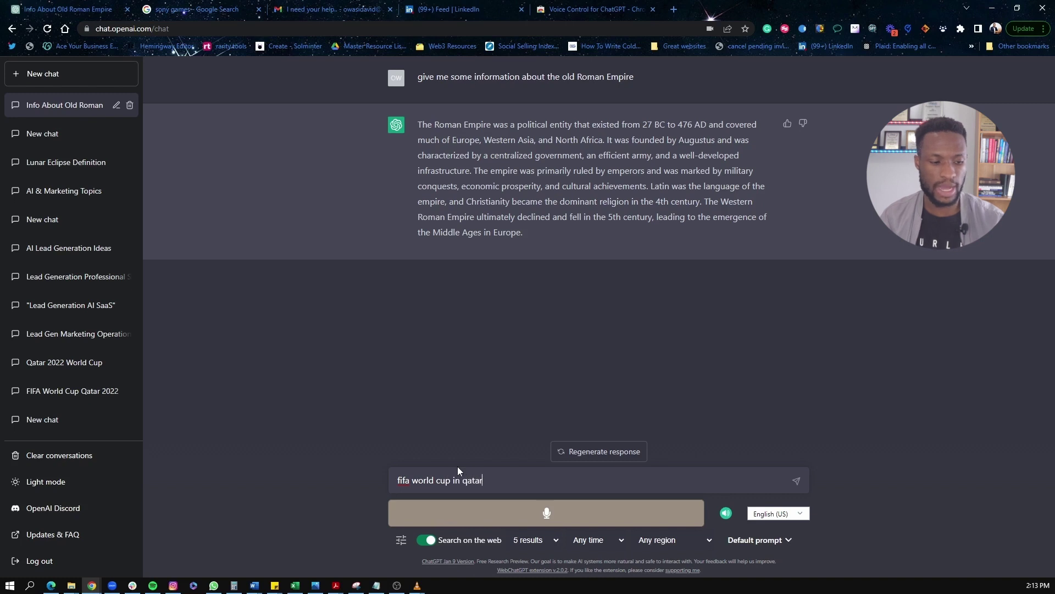
type(" cup in qatar 2022")
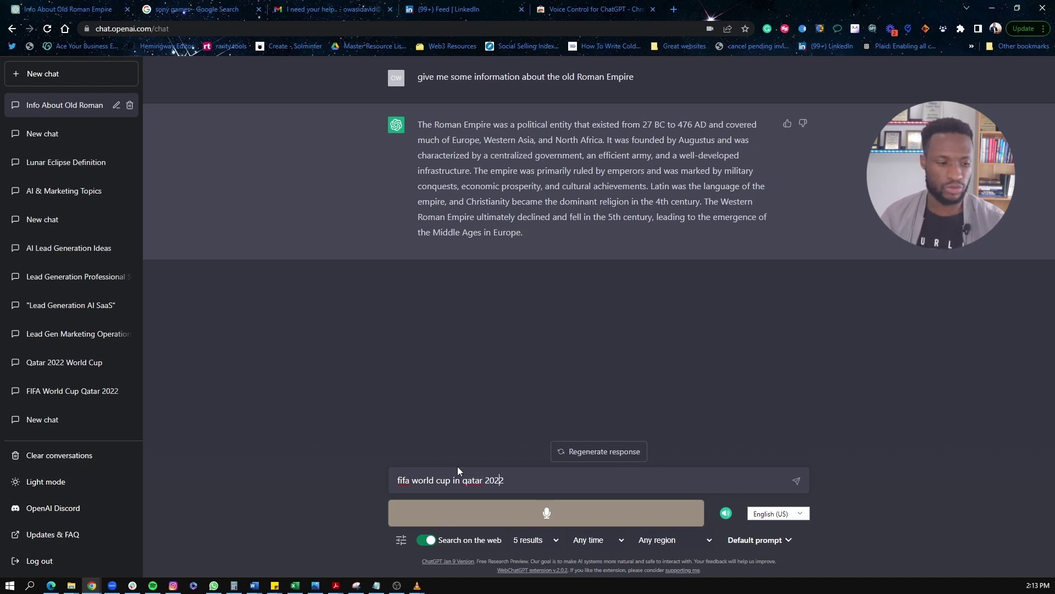
key("Home")
type("winner of")
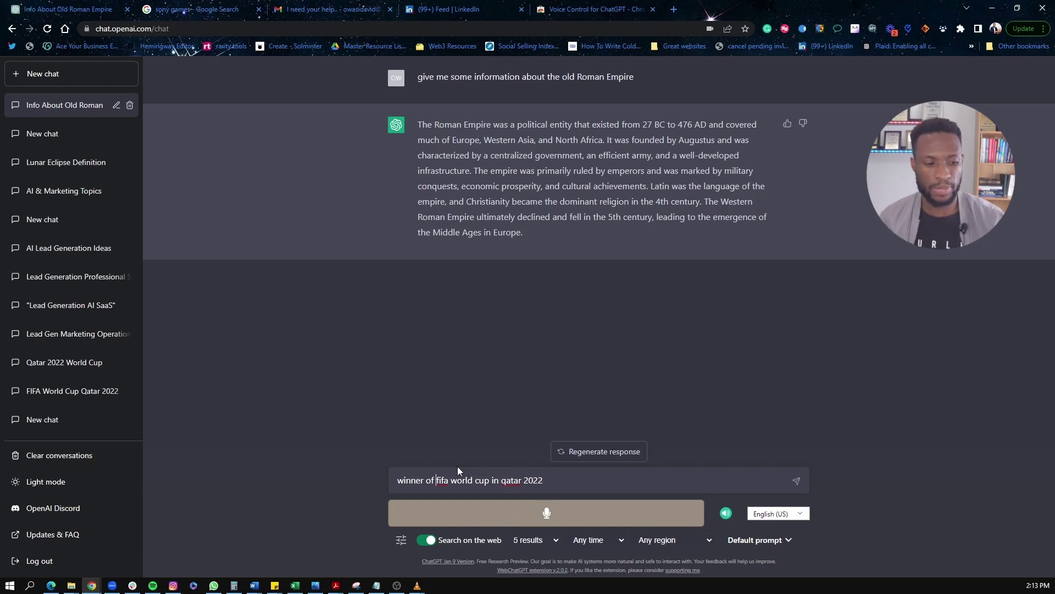
key("Return")
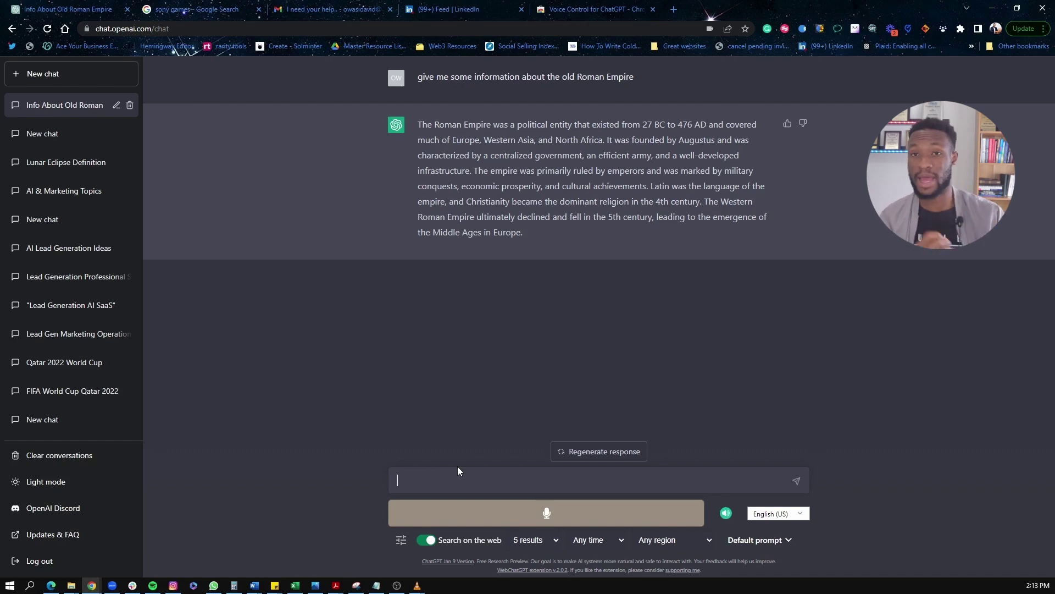
Review the web-sourced answer naming Argentina, then return to the Voice Control for ChatGPT store page
scroll(598, 340, "up", 5)
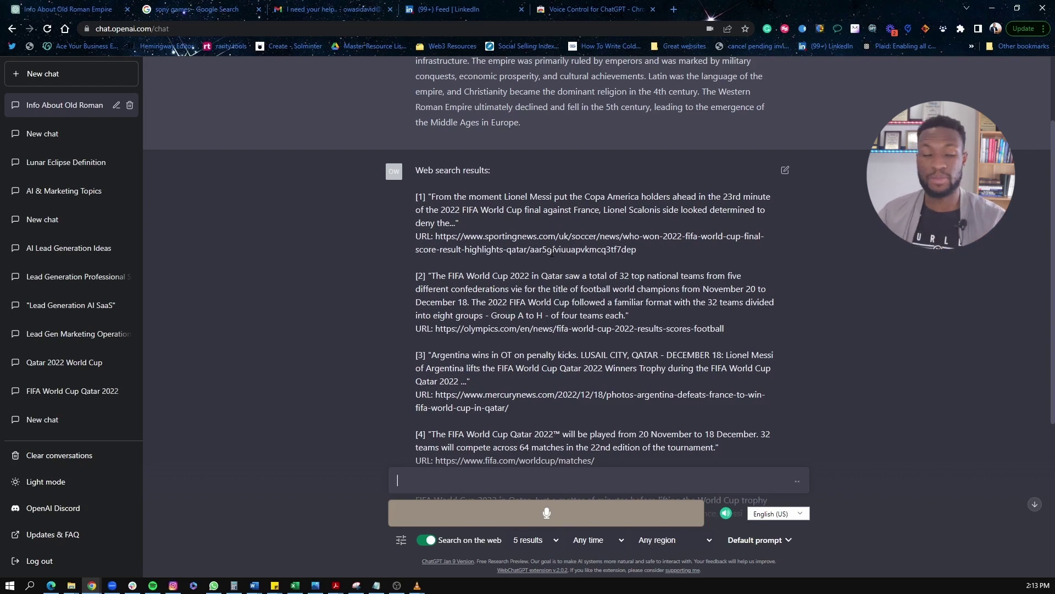
scroll(544, 247, "down", 5)
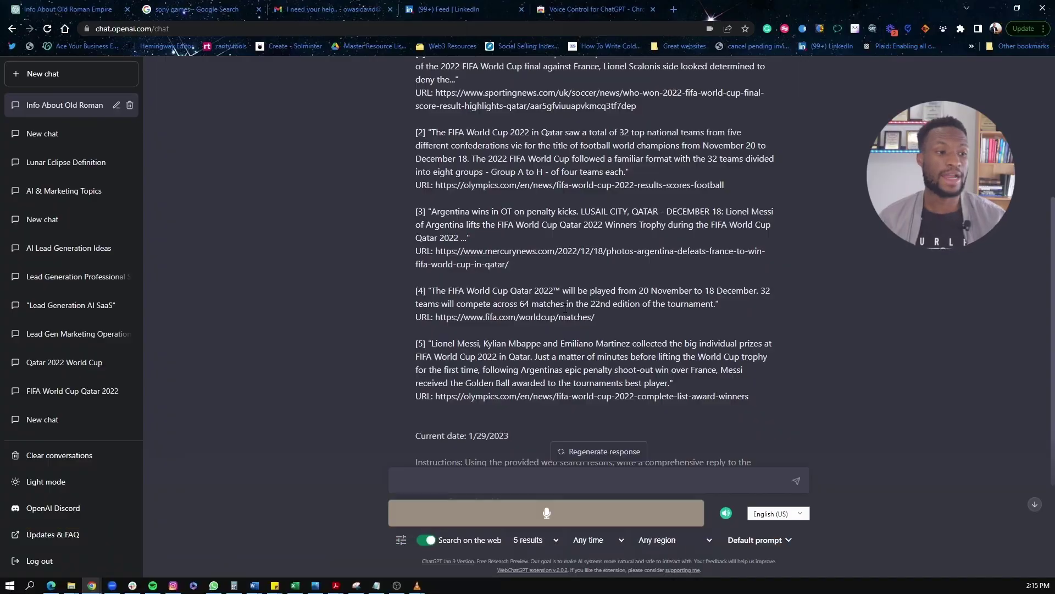
left_click(608, 5)
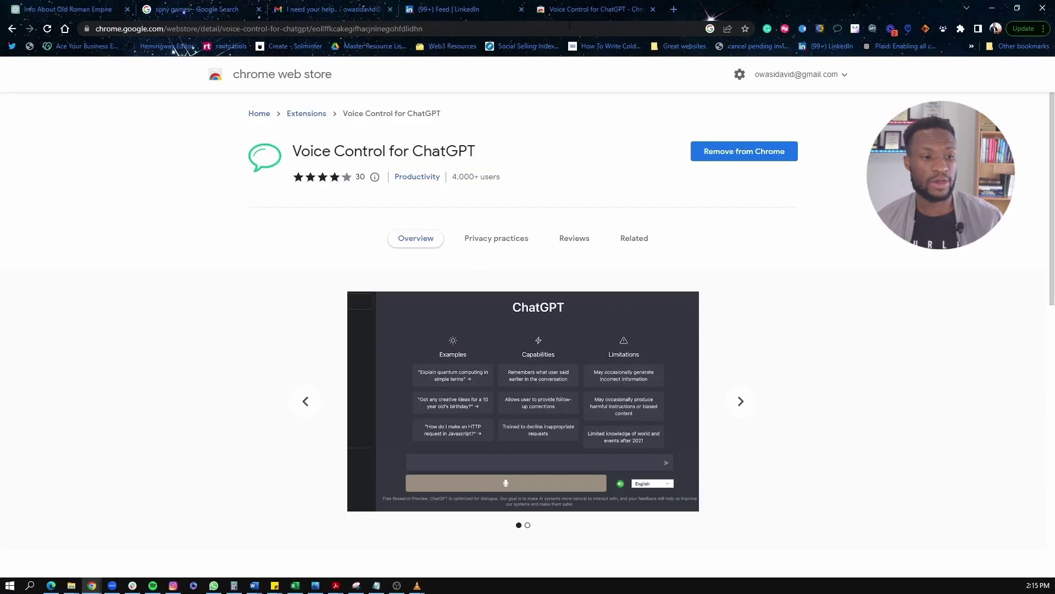
Search the store for 'engage ai' and open the Engage AI - Smart comments on social networks page
left_click(9, 31)
left_click(231, 114)
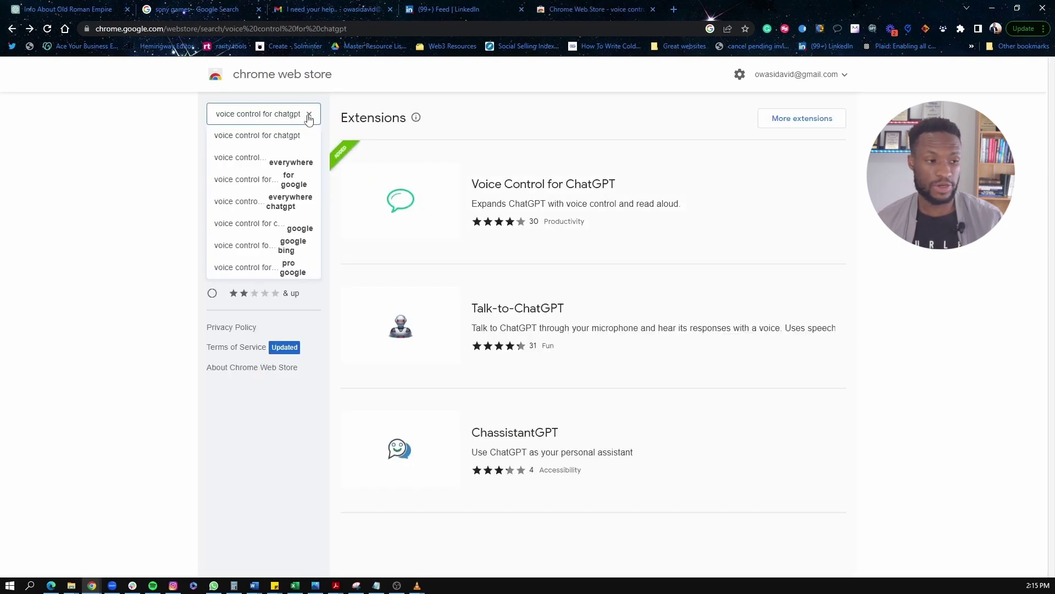
left_click(308, 115)
left_click(281, 114)
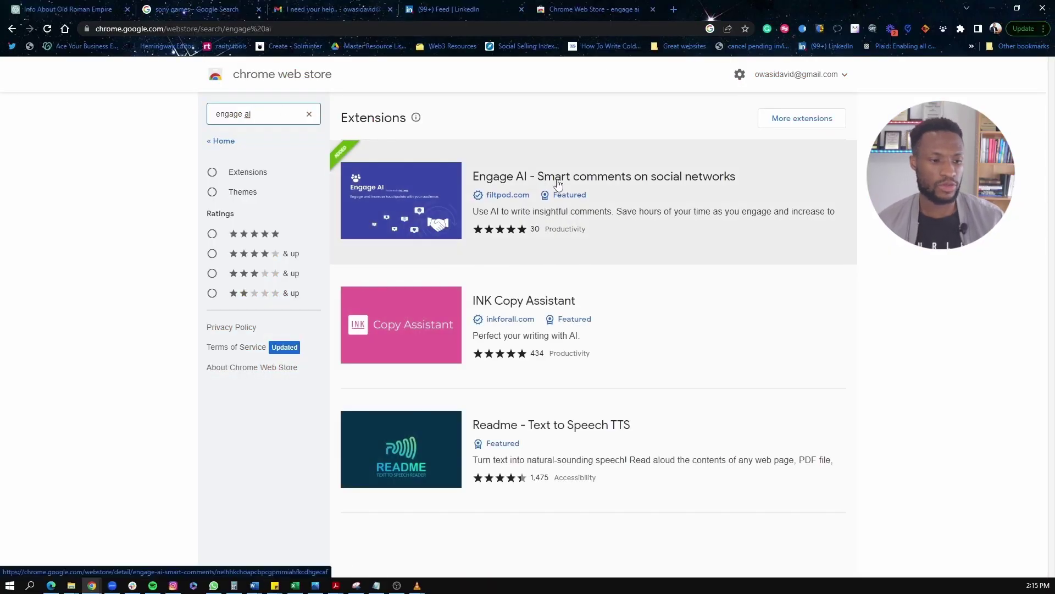
scroll(418, 270, "down", 2)
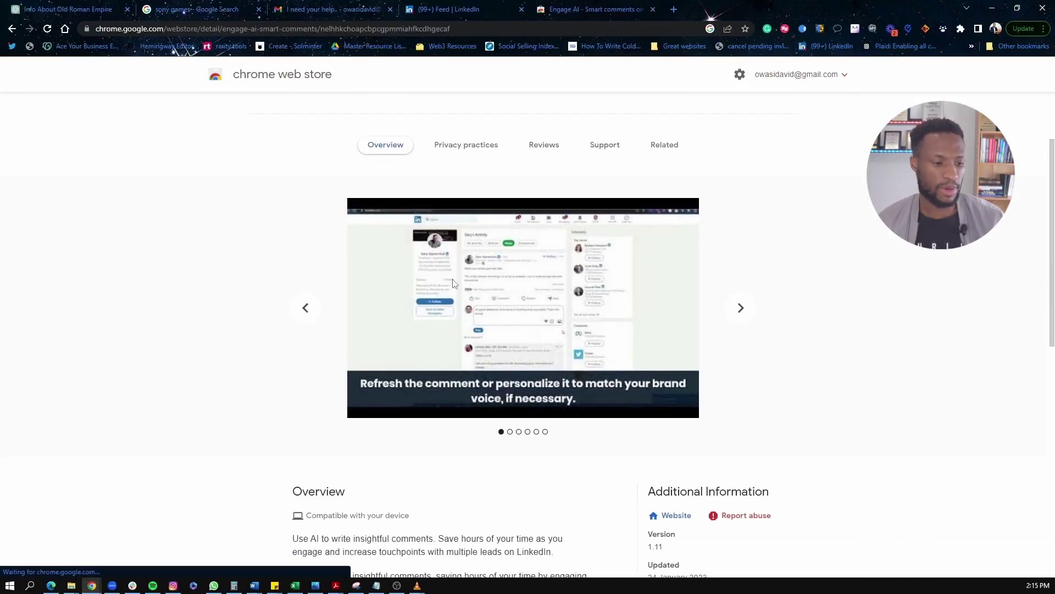
scroll(352, 385, "down", 7)
scroll(353, 405, "up", 9)
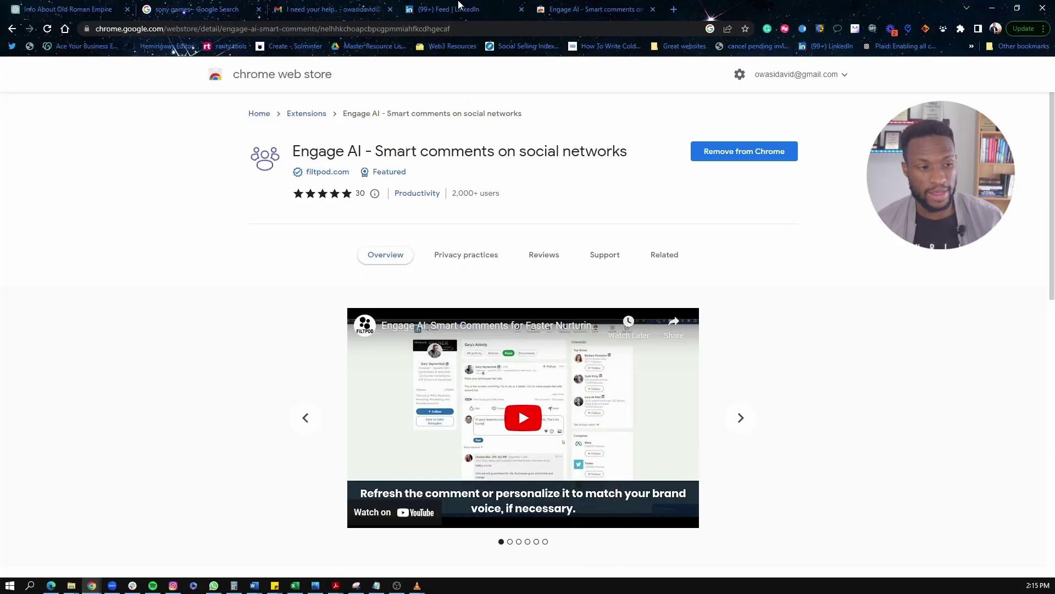
In the LinkedIn feed, expand the full text of the post about quitting your job in 2023
left_click(459, 6)
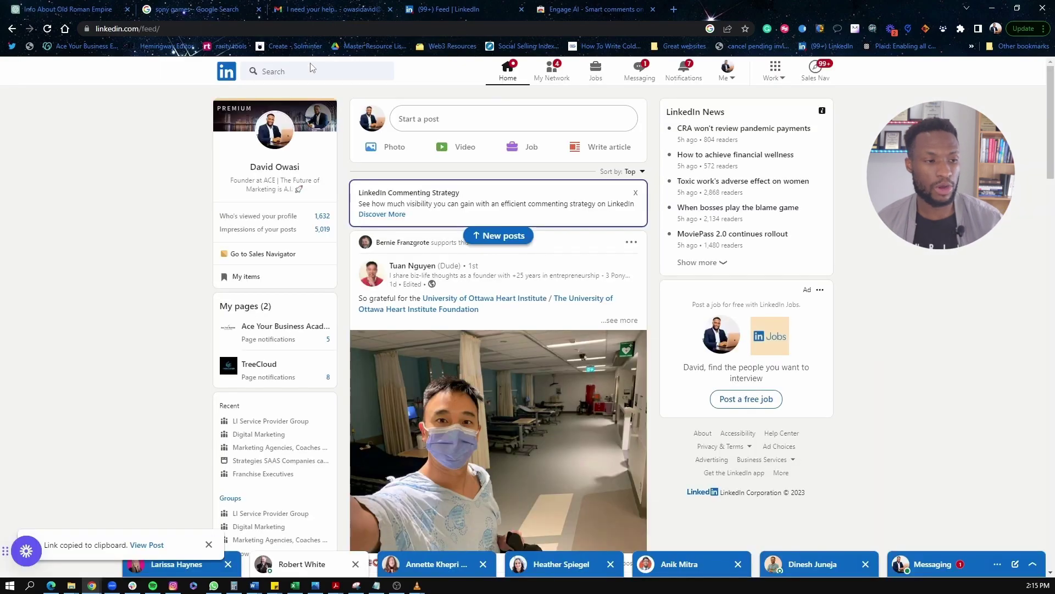
scroll(511, 295, "down", 15)
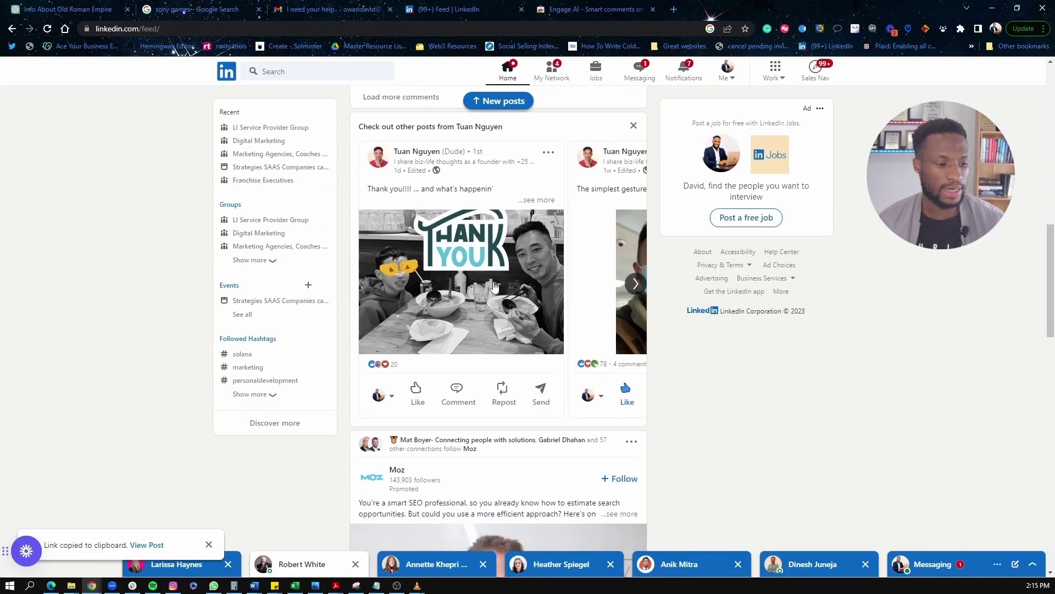
scroll(494, 285, "down", 9)
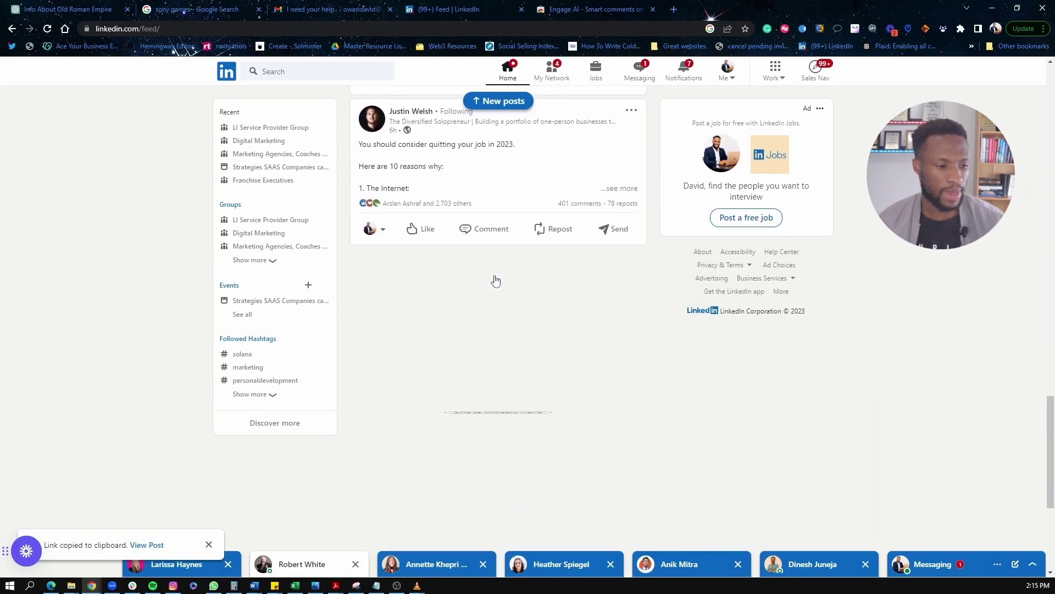
left_click(631, 189)
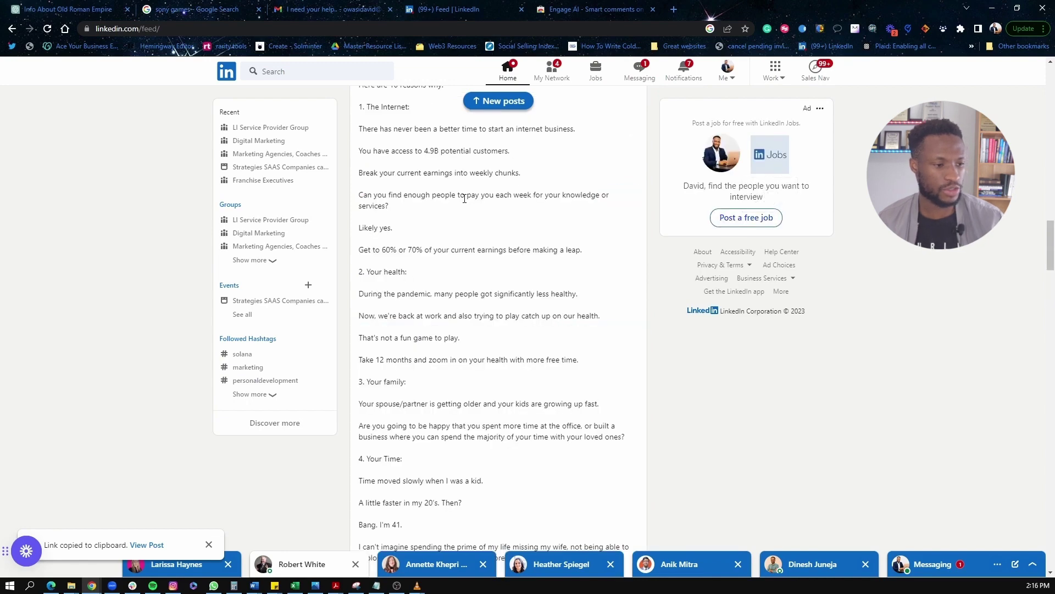
scroll(446, 207, "up", 2)
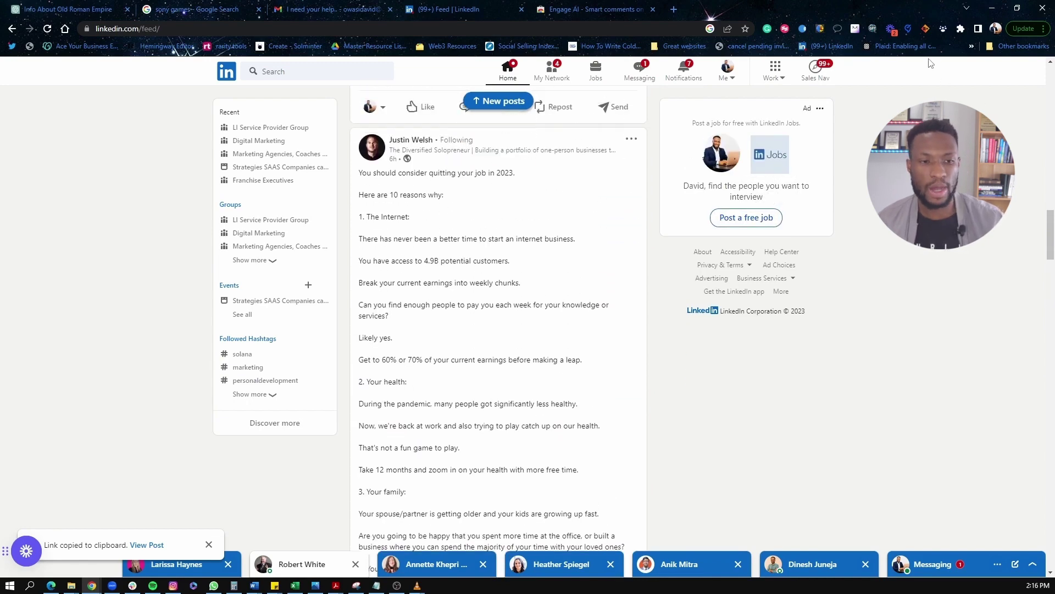
scroll(418, 262, "down", 5)
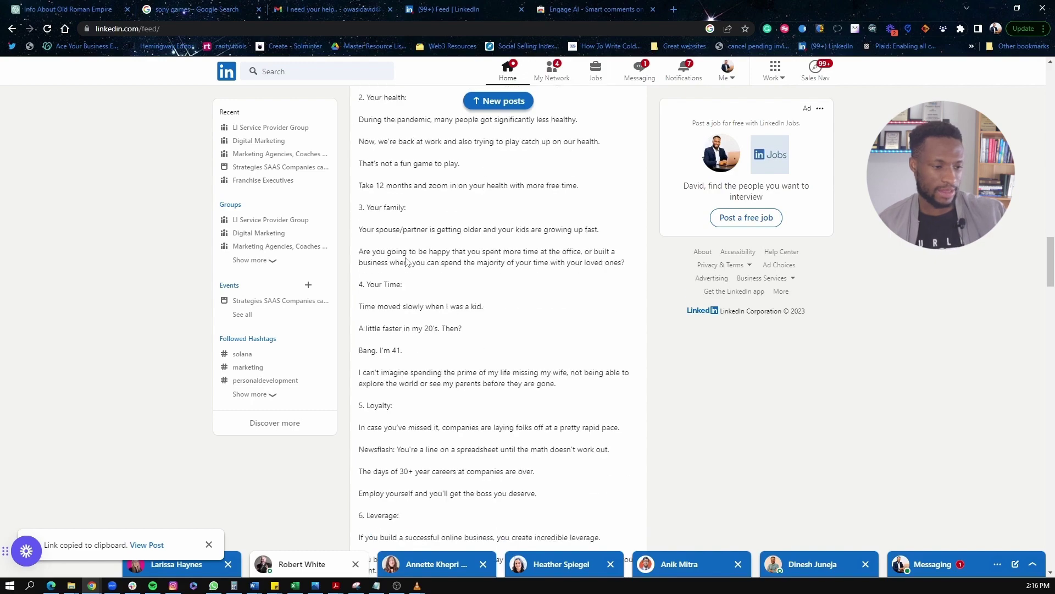
scroll(407, 262, "down", 12)
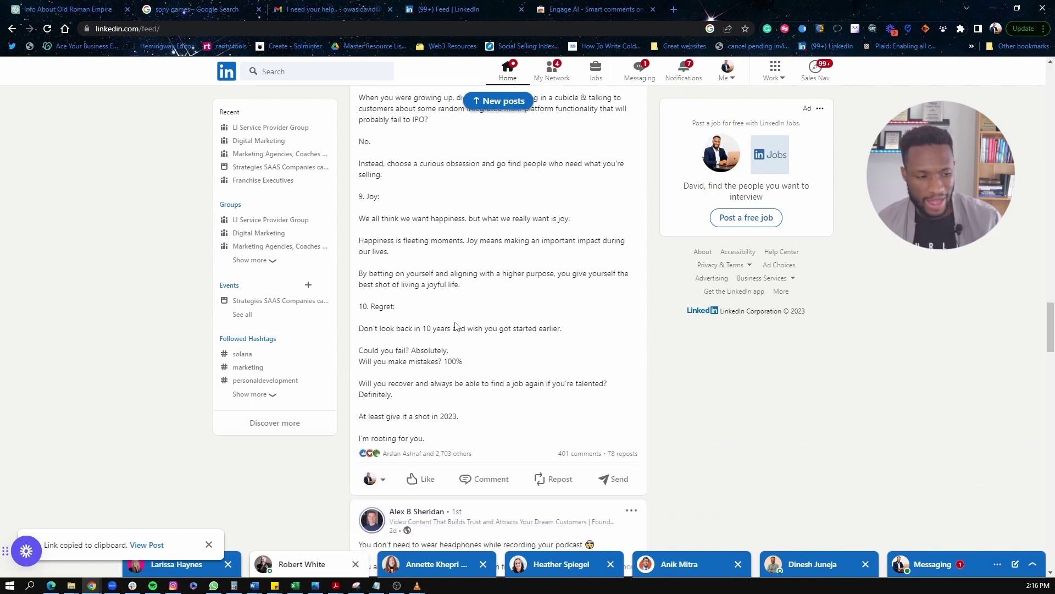
scroll(455, 326, "down", 2)
scroll(448, 313, "up", 11)
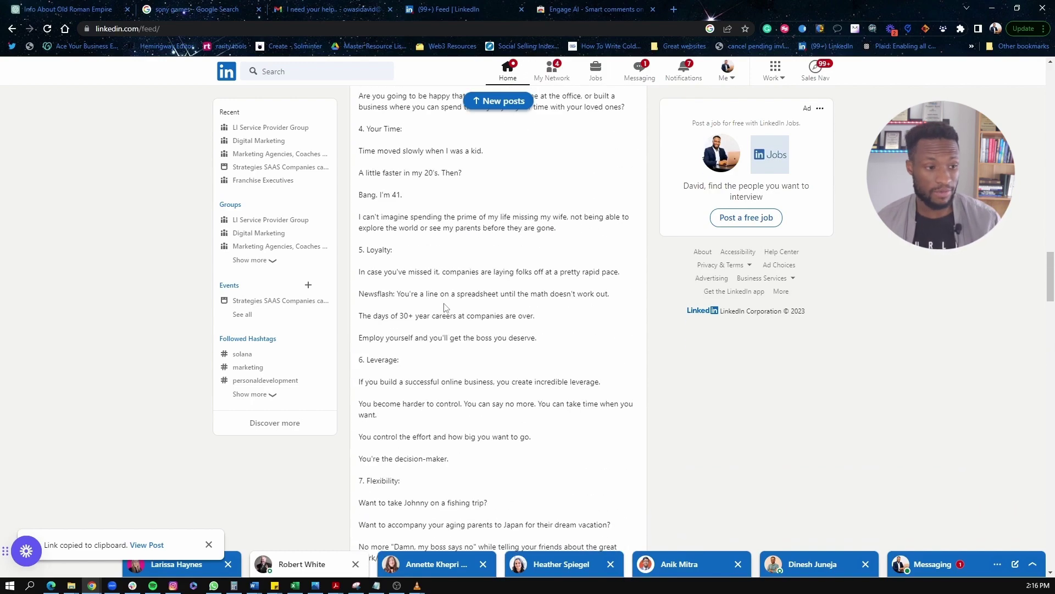
scroll(446, 303, "up", 4)
scroll(466, 294, "up", 2)
scroll(466, 295, "down", 1)
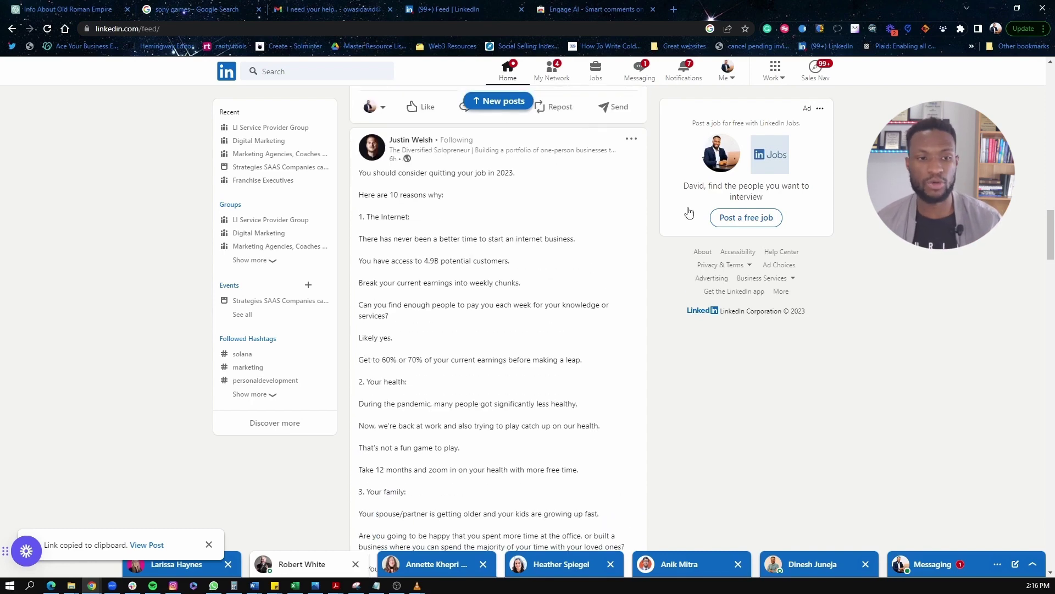
Open and close the Engage AI panel, then copy the link to the quitting post
left_click(943, 29)
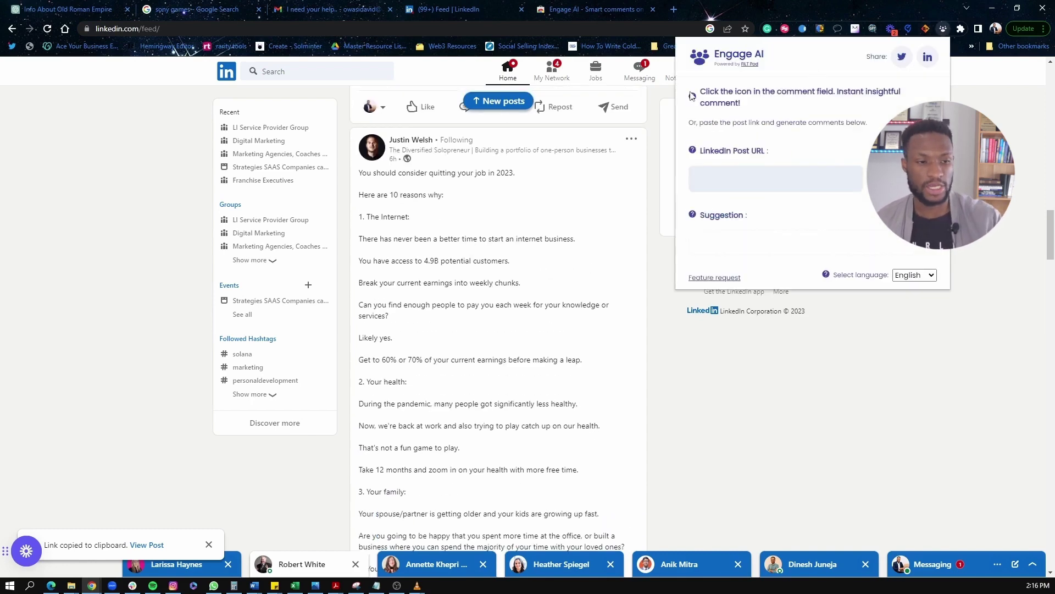
scroll(585, 176, "up", 1)
left_click(633, 197)
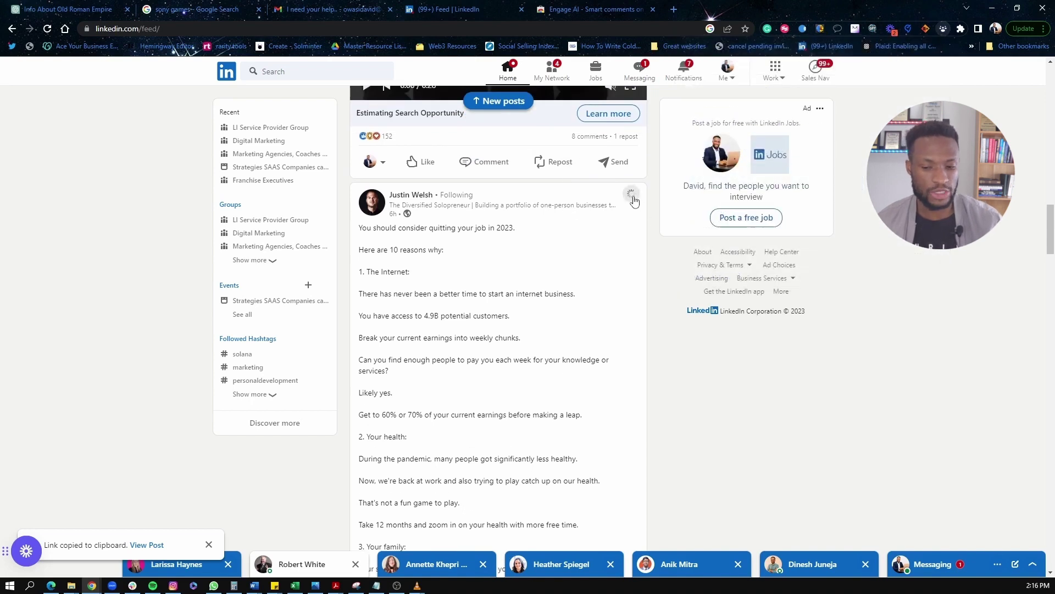
left_click(633, 198)
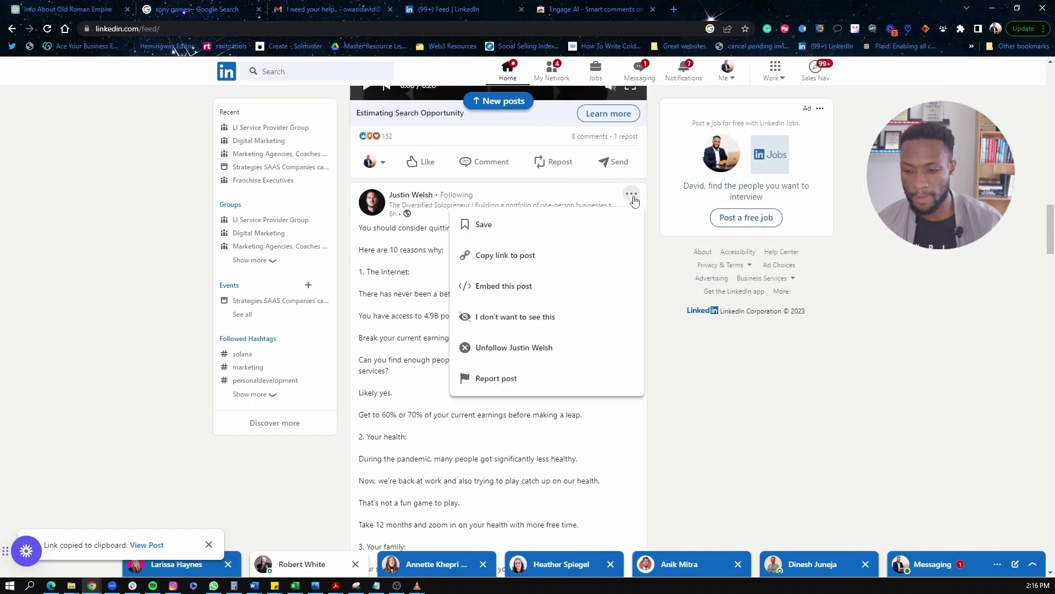
left_click(519, 256)
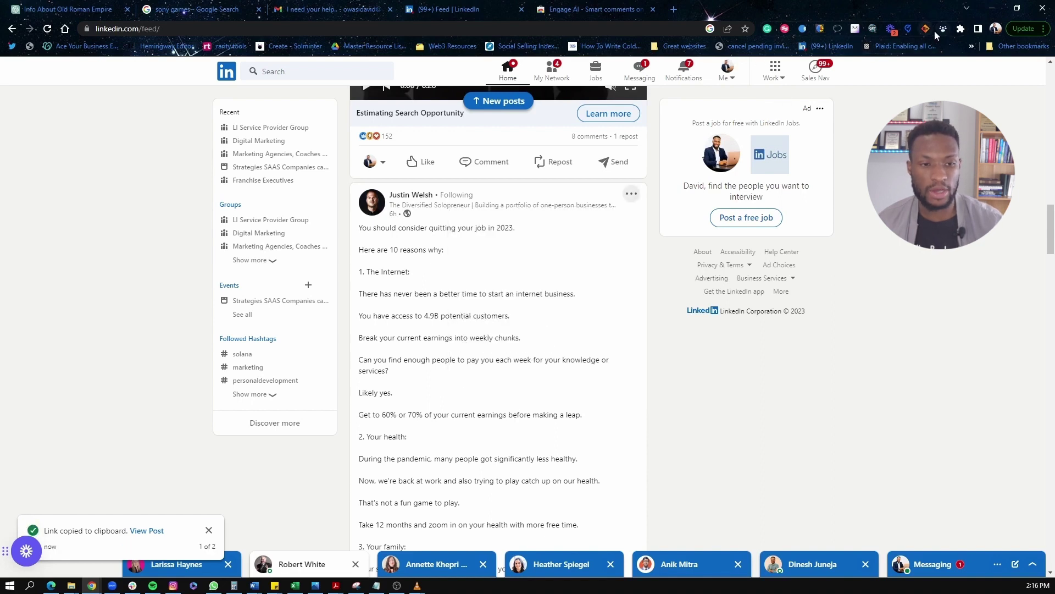
Paste the copied post link into Engage AI and regenerate the suggestion, now starting 'Regrets are the worst.'
left_click(943, 29)
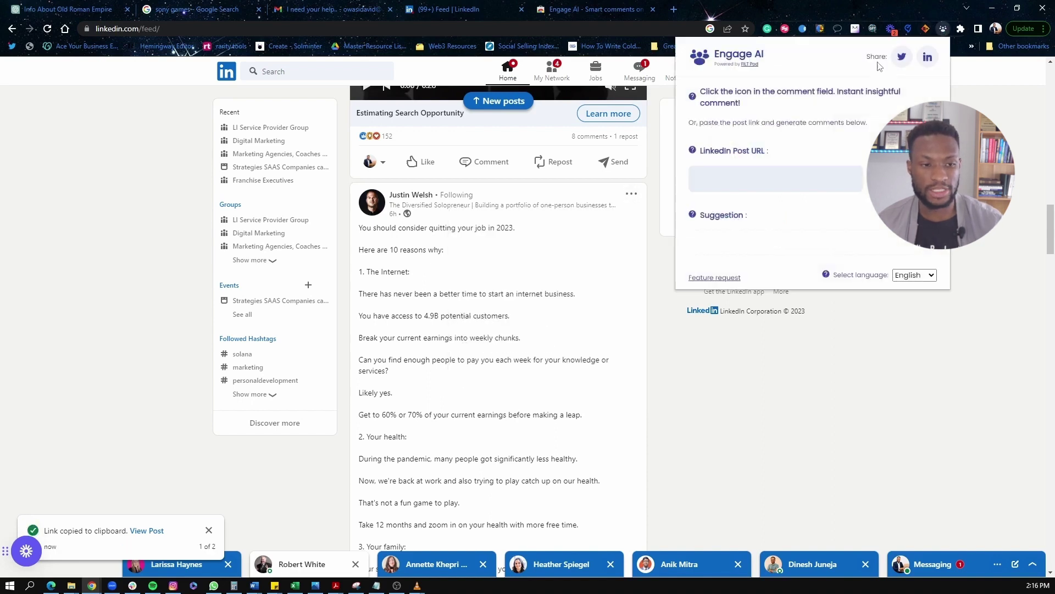
left_click(738, 168)
key("ctrl+v")
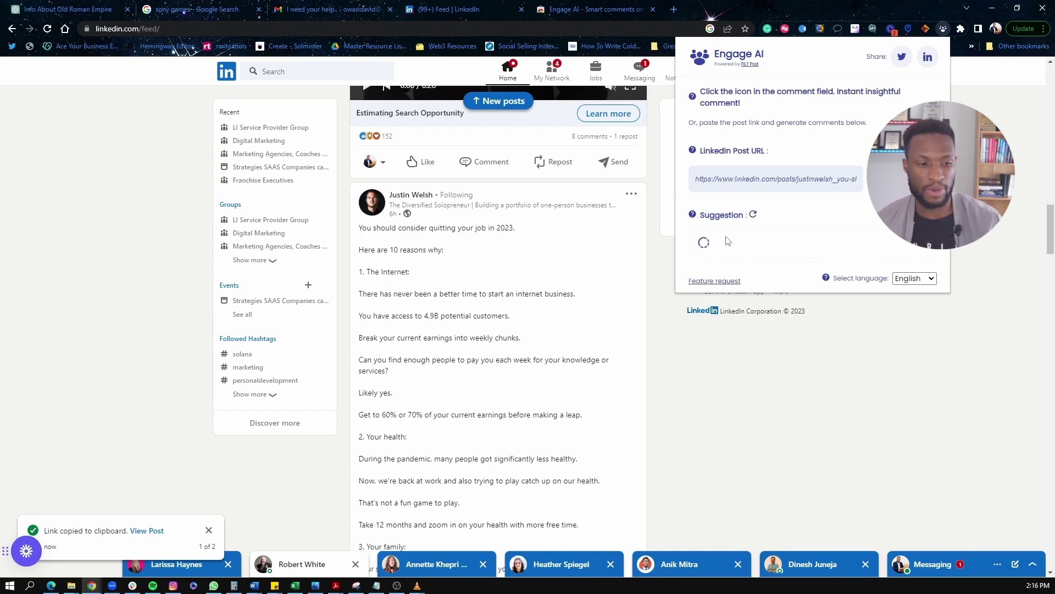
scroll(385, 251, "down", 15)
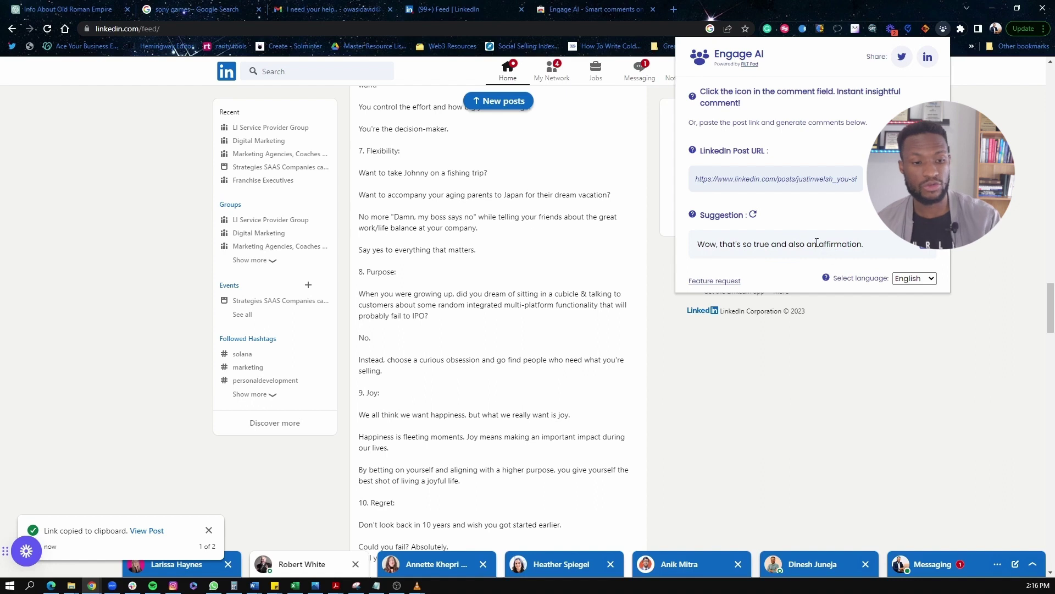
left_click(753, 215)
scroll(480, 292, "down", 10)
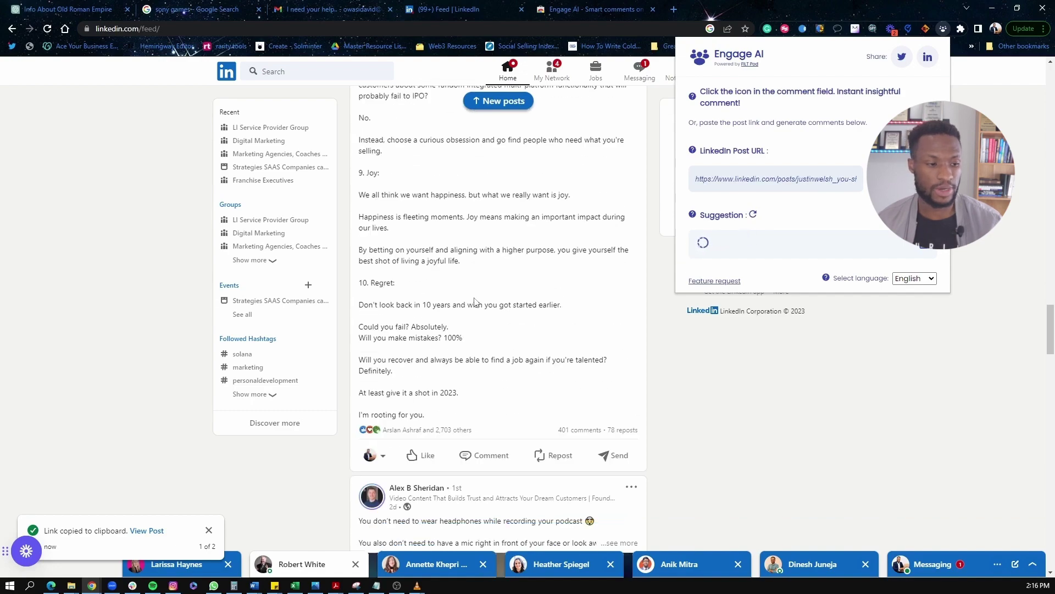
scroll(480, 291, "down", 1)
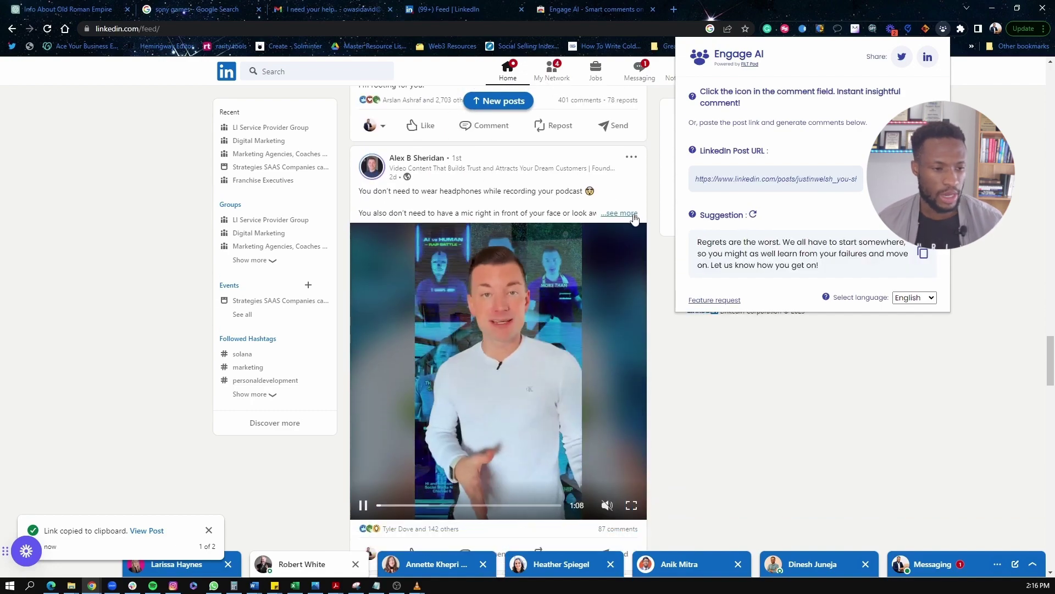
Expand the podcast video post and copy its link
left_click(610, 215)
scroll(497, 277, "down", 3)
scroll(496, 277, "up", 5)
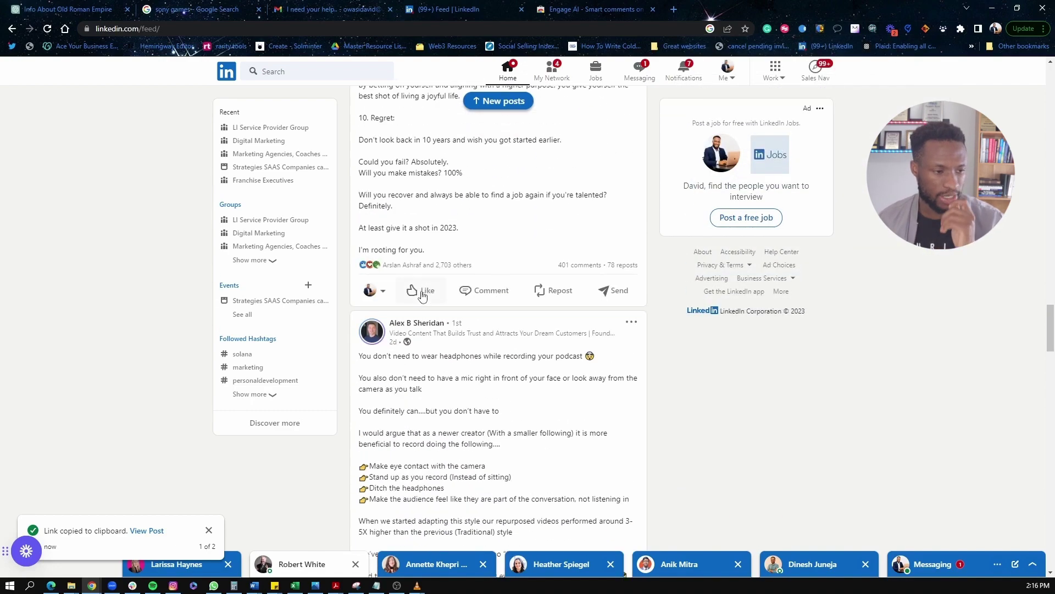
left_click(632, 268)
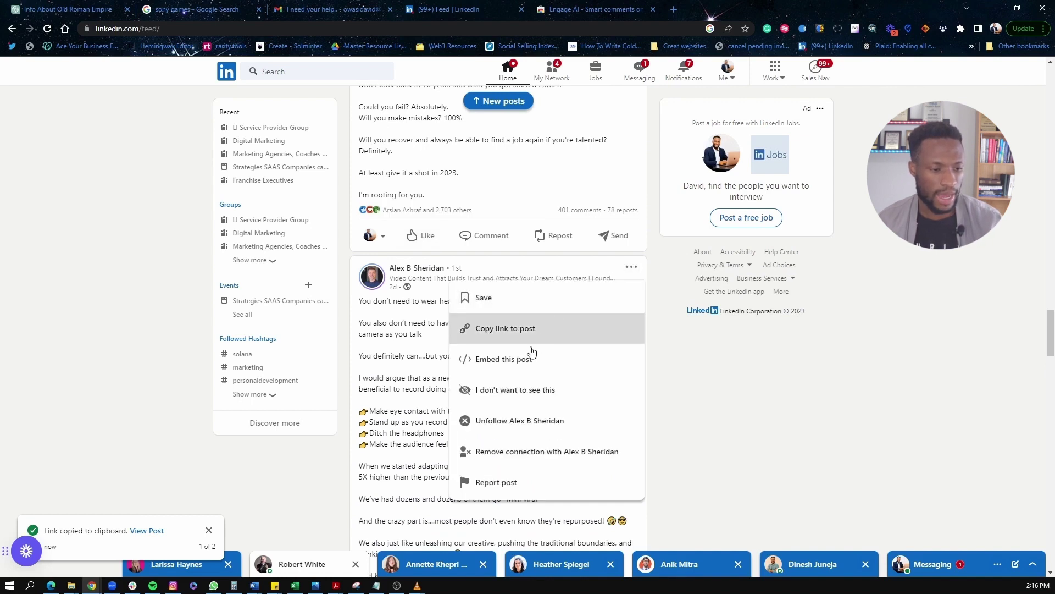
left_click(534, 333)
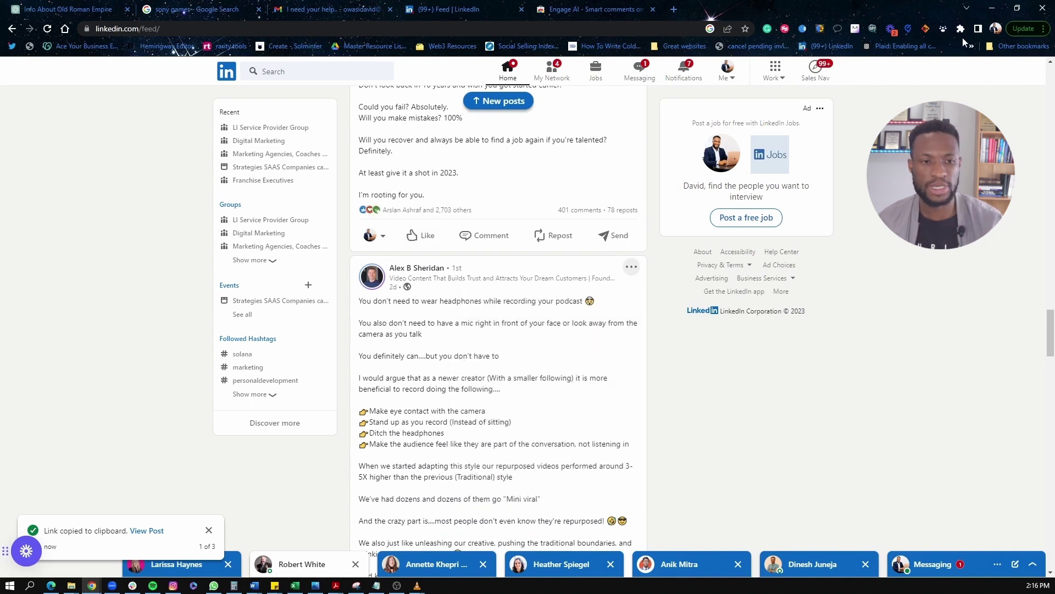
Paste the podcast post link into Engage AI's LinkedIn Post URL and get a new suggested comment
left_click(943, 29)
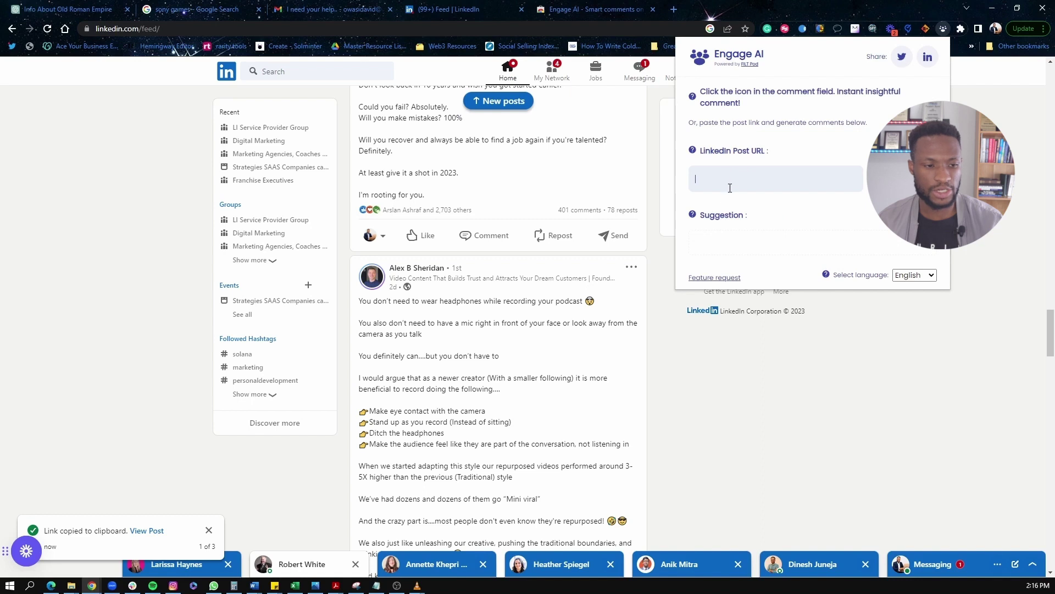
left_click(733, 188)
key("ctrl+v")
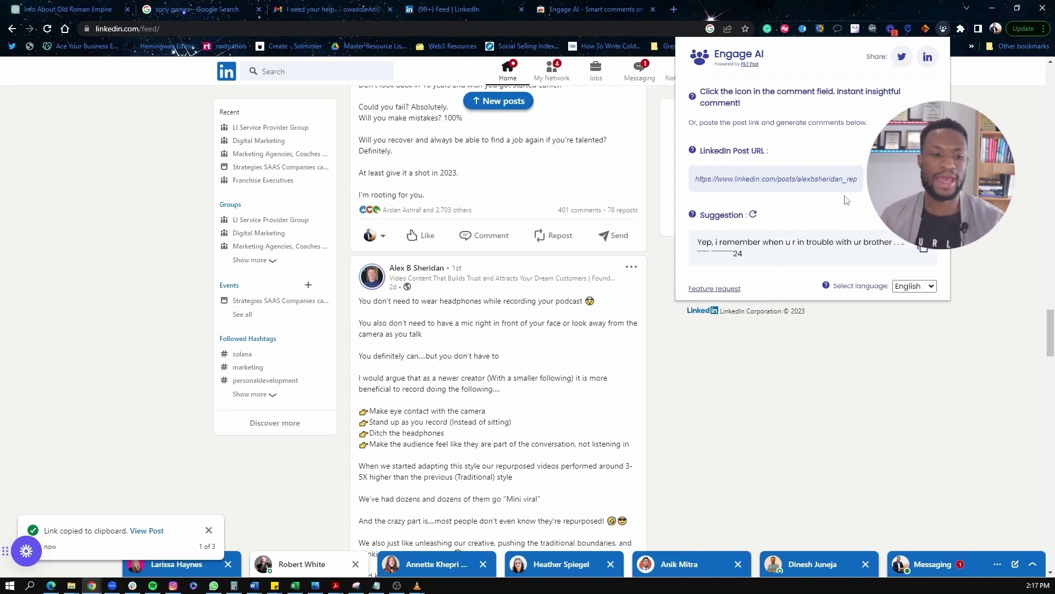
left_click(753, 216)
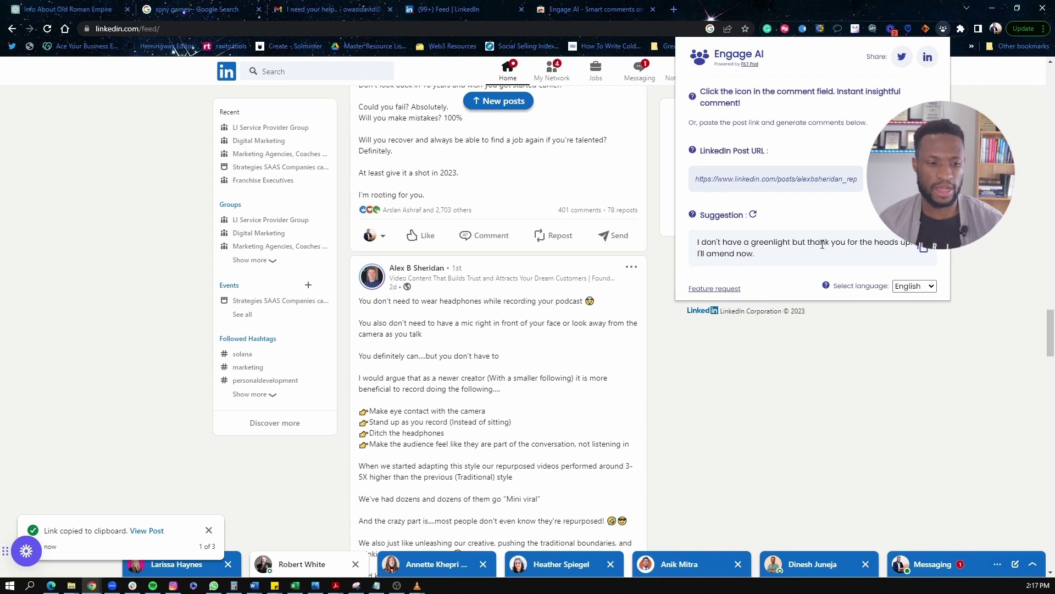
scroll(616, 316, "down", 15)
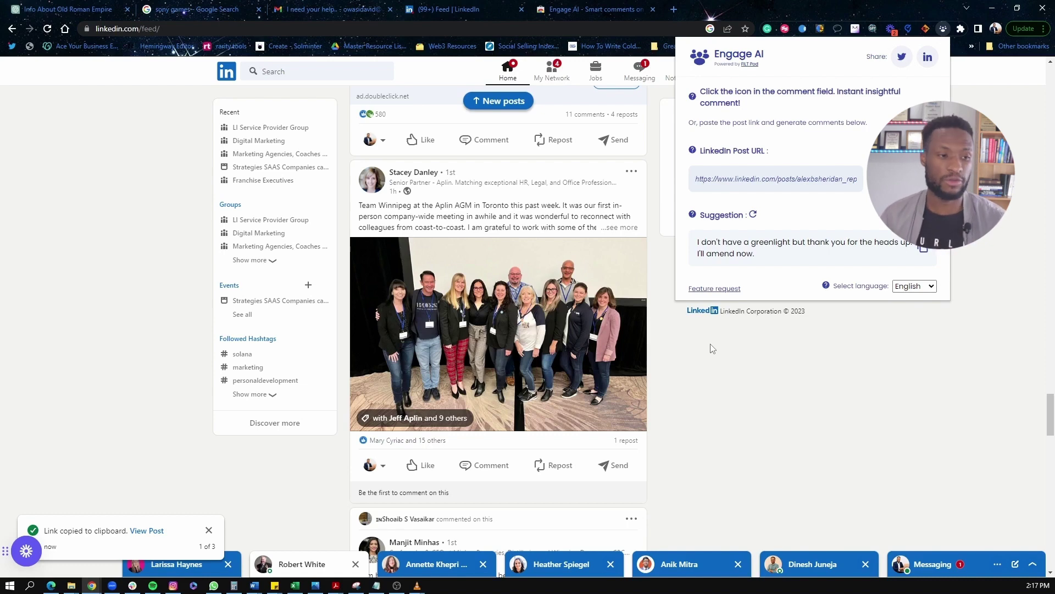
Search the Chrome Web Store for 'superreply' and open the superReply - Upgrade Your Email Game page
left_click(628, 7)
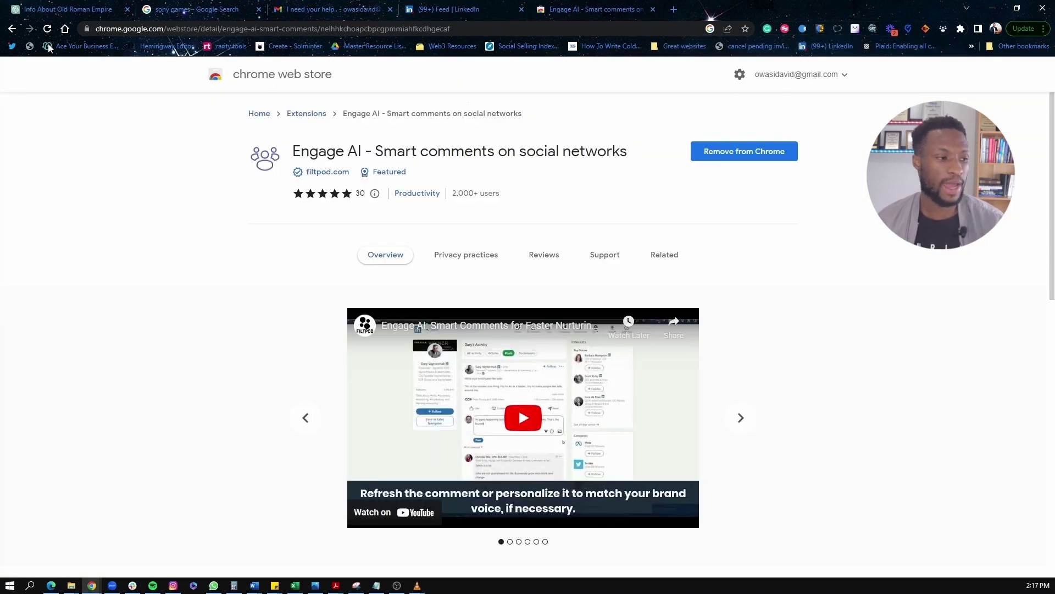
left_click(10, 29)
left_click(265, 114)
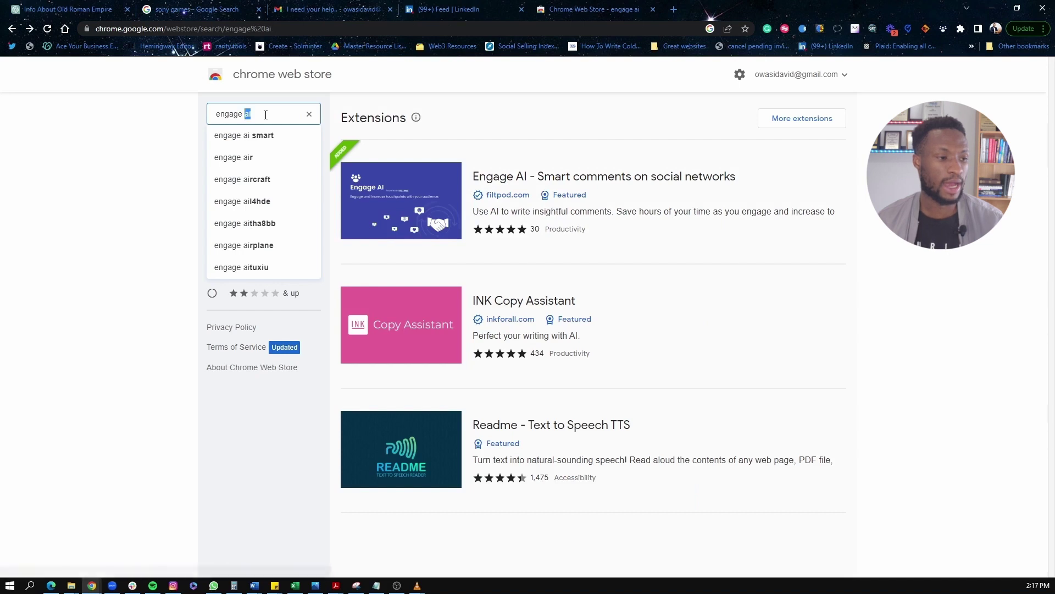
type("superreply")
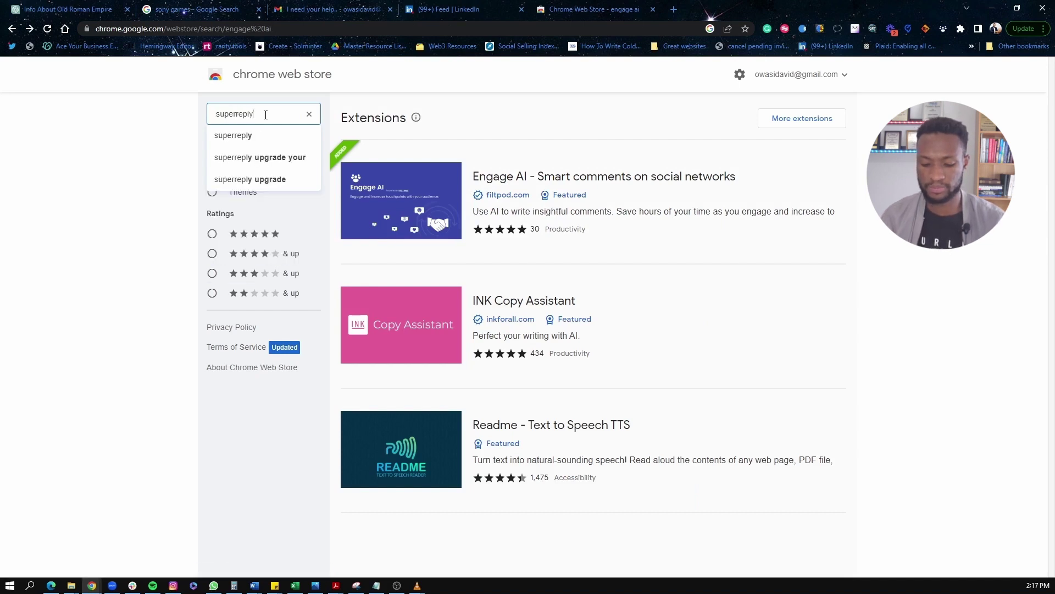
key("Return")
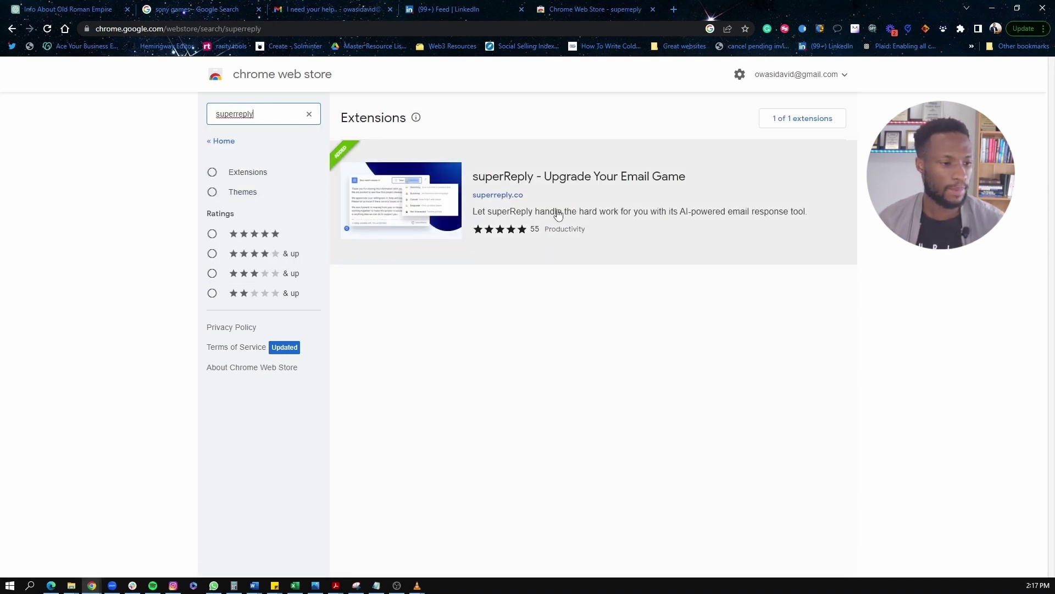
left_click(571, 197)
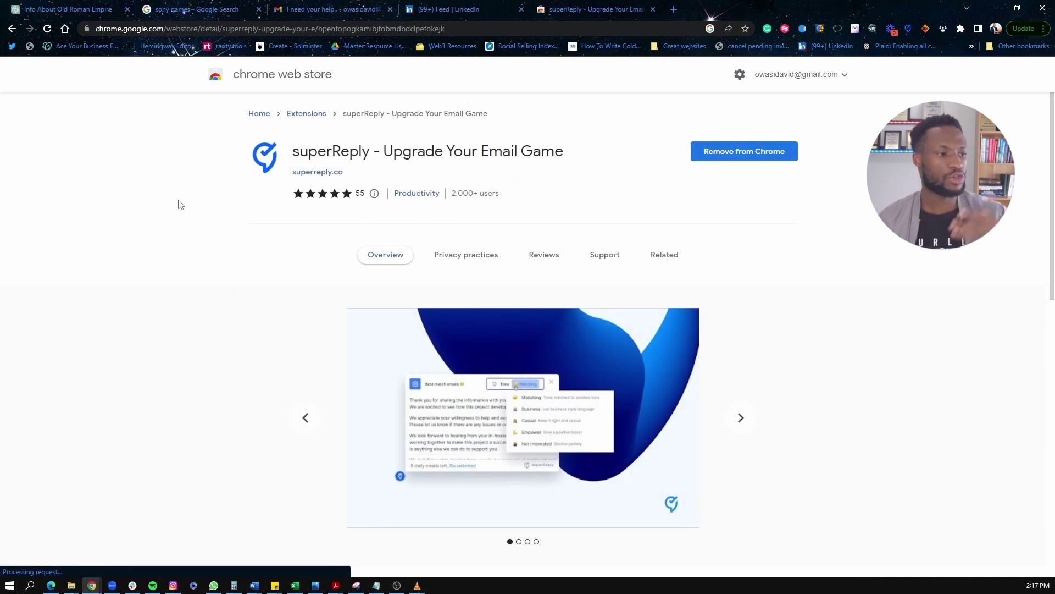
Generate superReply suggestions for the High Income Skills Weekly email asking for topic ideas
left_click(330, 9)
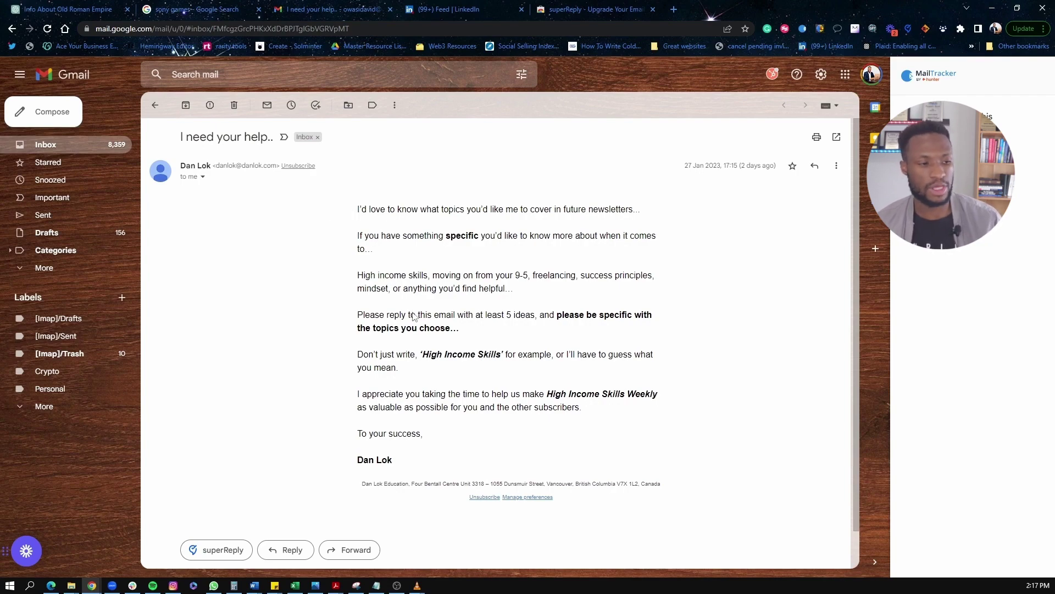
left_click_drag(415, 394, 243, 216)
left_click(291, 323)
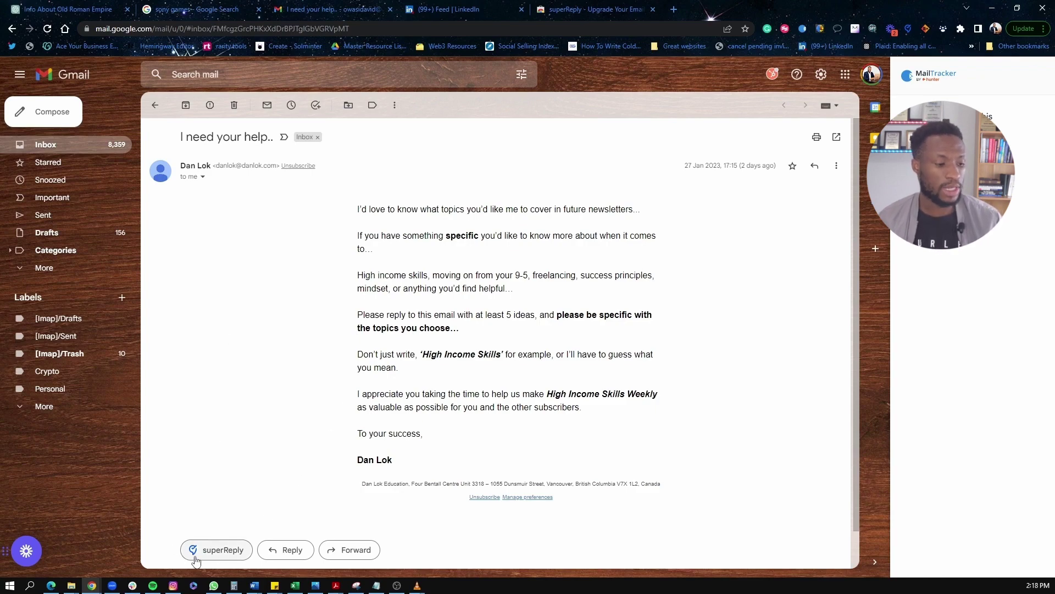
left_click(216, 551)
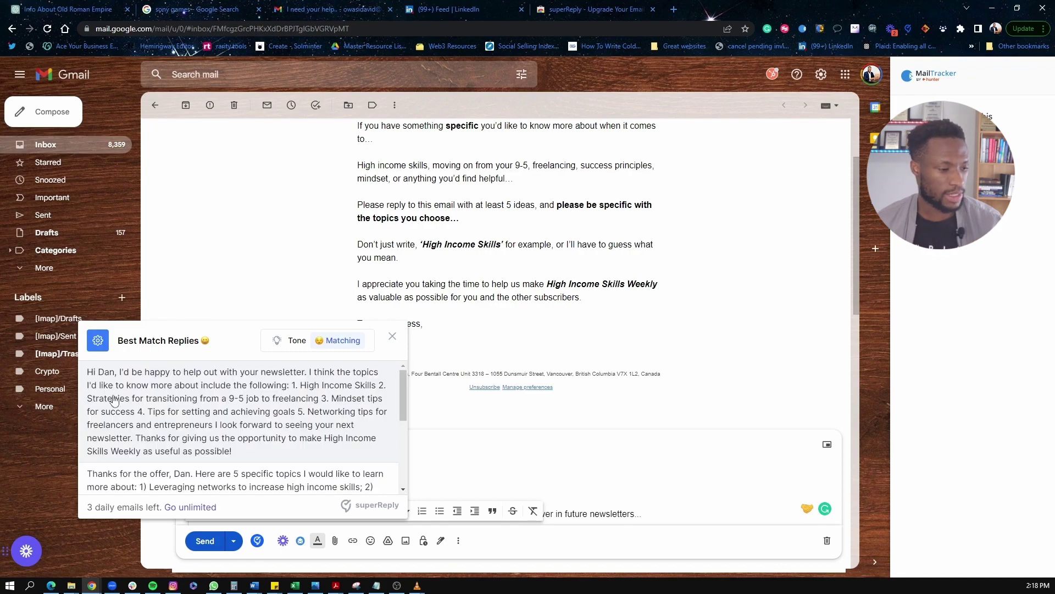
Review the suggested replies and show superReply's tone options
scroll(204, 395, "down", 5)
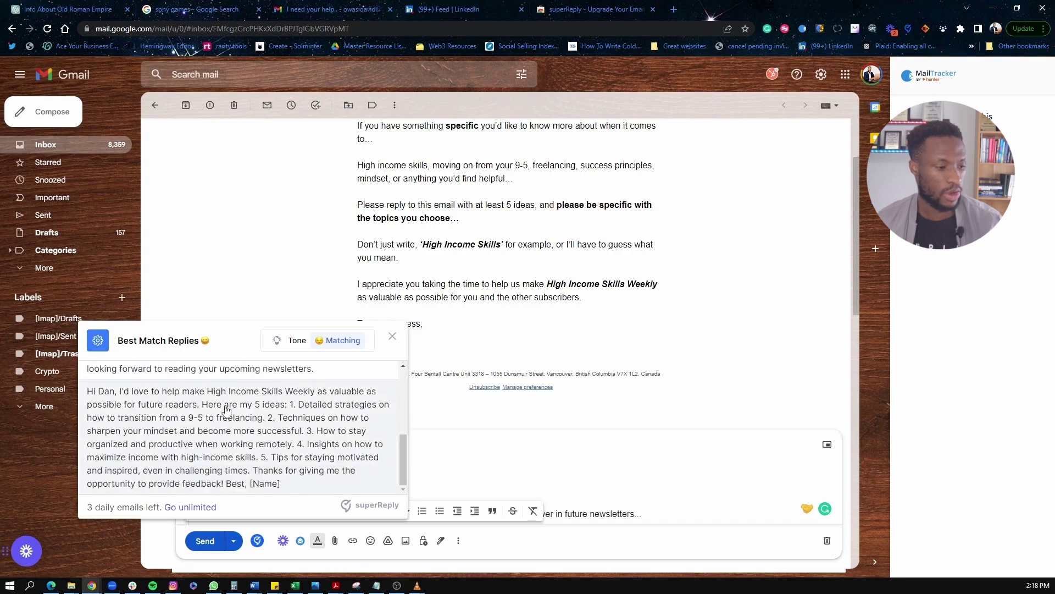
scroll(205, 396, "up", 3)
scroll(206, 403, "down", 3)
scroll(230, 428, "up", 5)
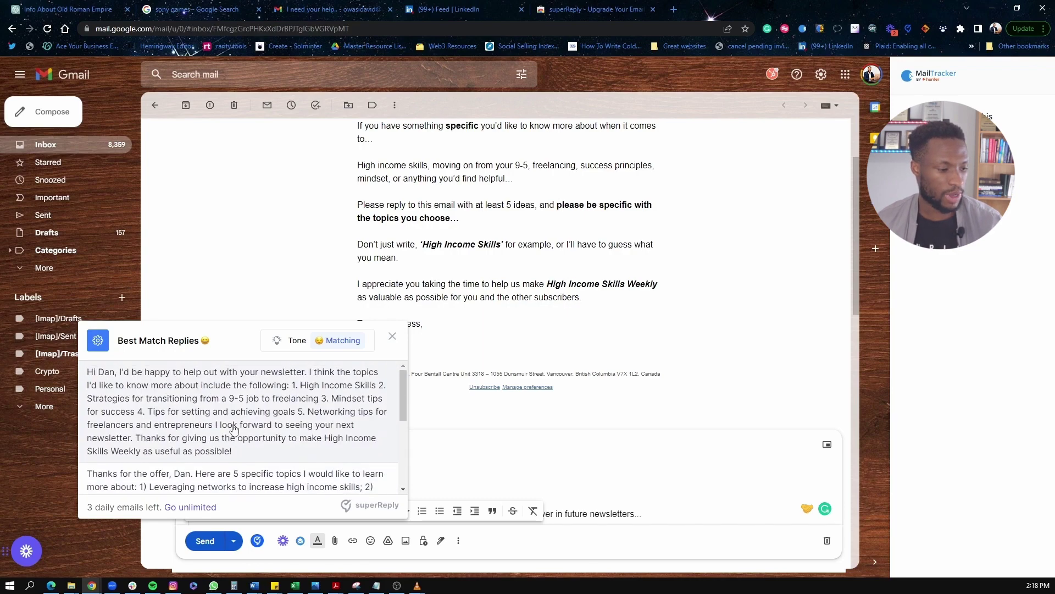
left_click(352, 348)
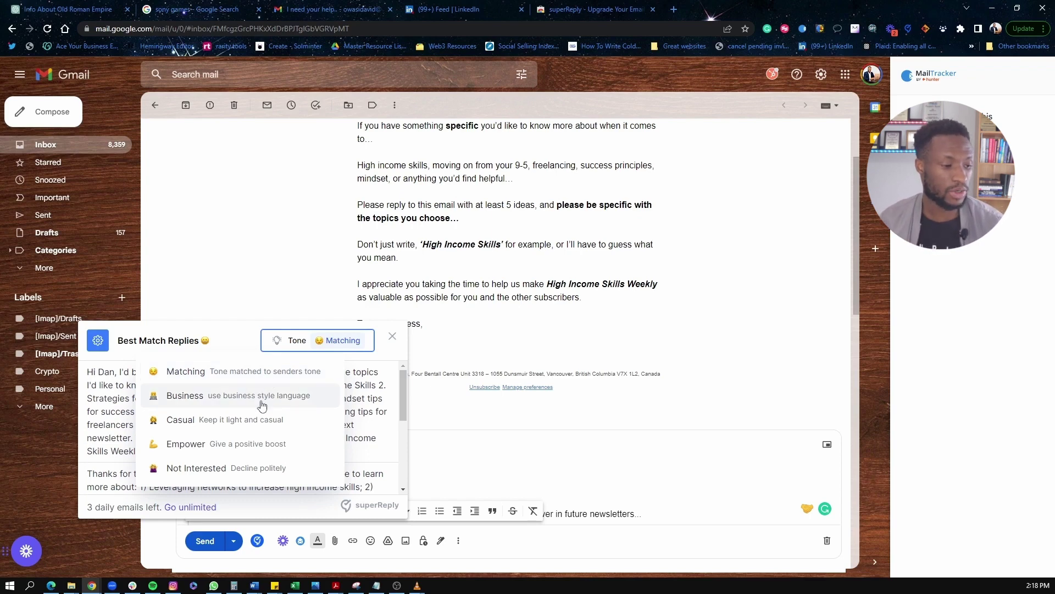
Switch suggestions to the Empower tone and insert the five-topic-ideas reply into the draft
left_click(229, 447)
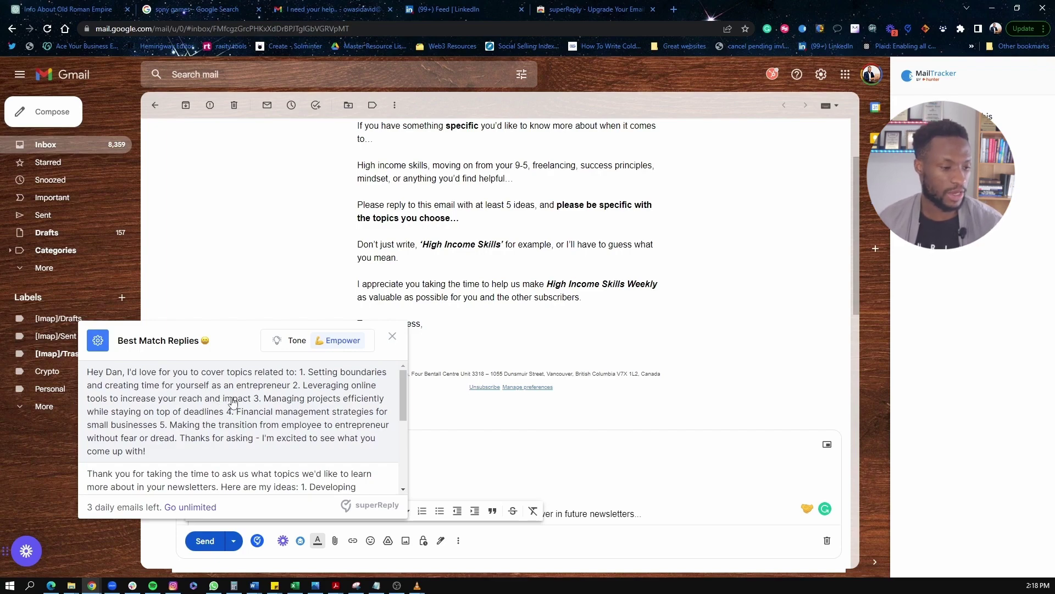
scroll(233, 402, "down", 4)
scroll(294, 414, "up", 4)
scroll(278, 440, "down", 3)
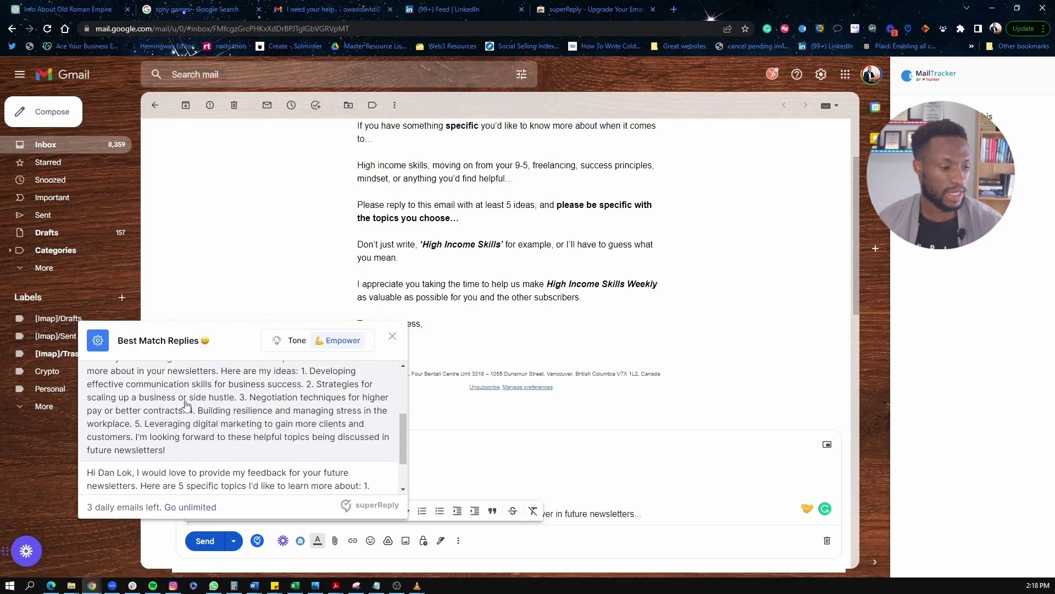
left_click(185, 405)
scroll(240, 391, "down", 3)
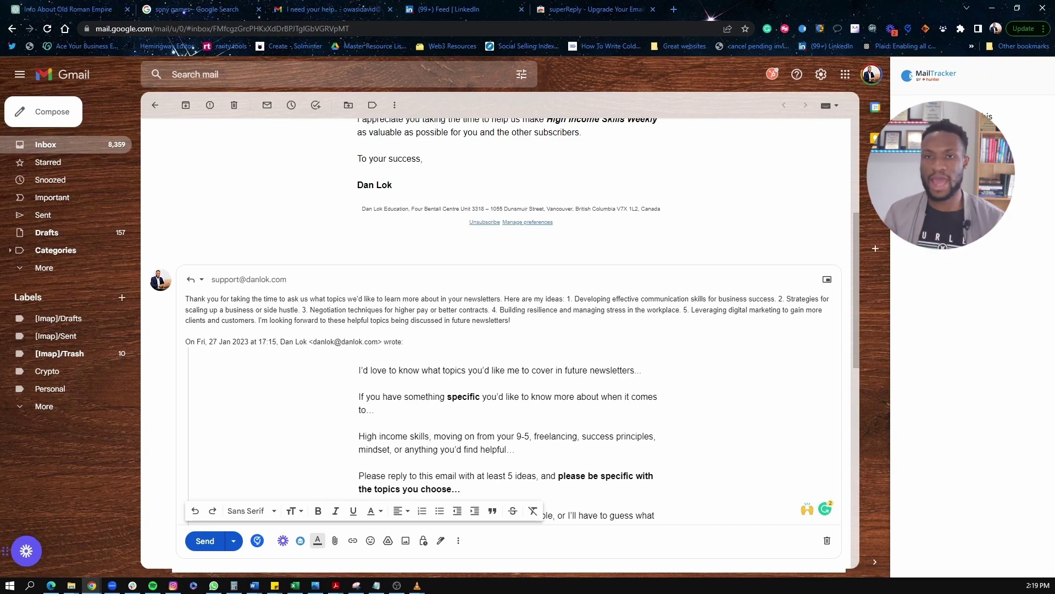
Load cnn in the store tab and open the opinion piece 'In Ukraine's skies, drones tell a story of two wars'
left_click(620, 8)
left_click(601, 27)
type("cnn.com")
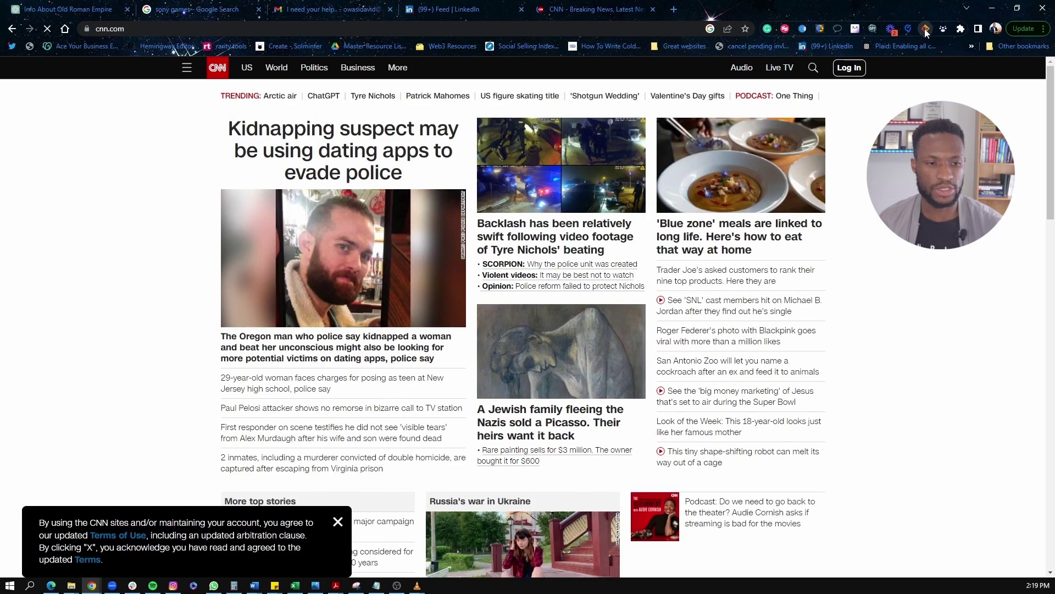
left_click(925, 29)
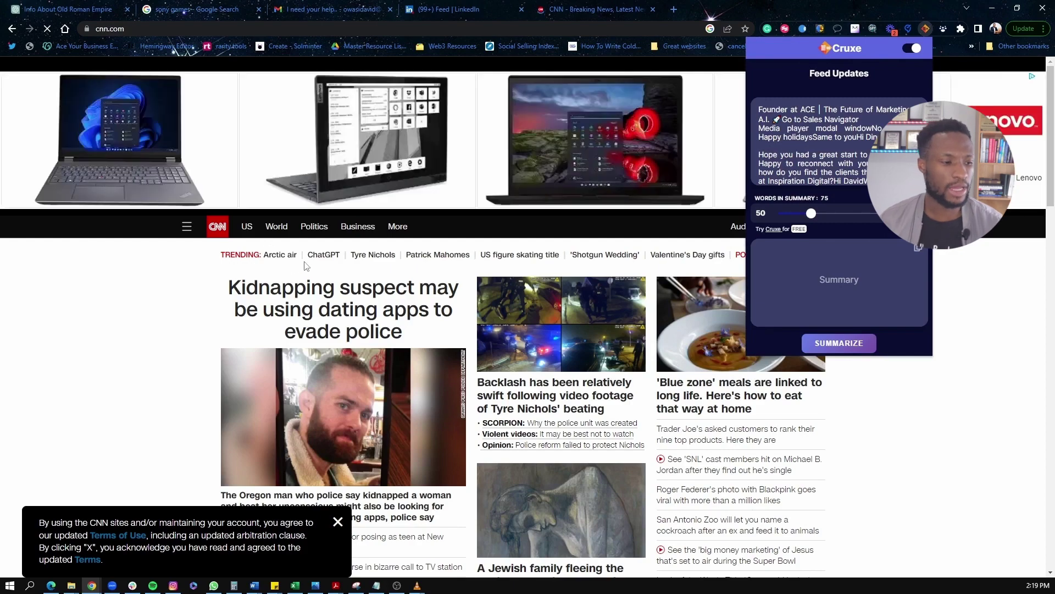
scroll(385, 330, "down", 5)
scroll(419, 325, "down", 4)
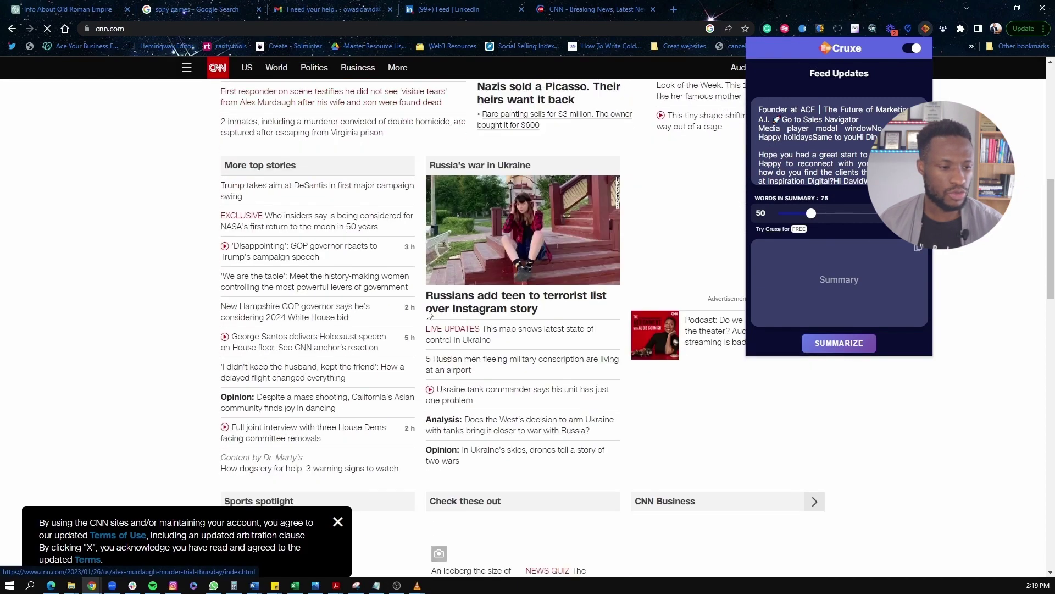
scroll(385, 264, "down", 4)
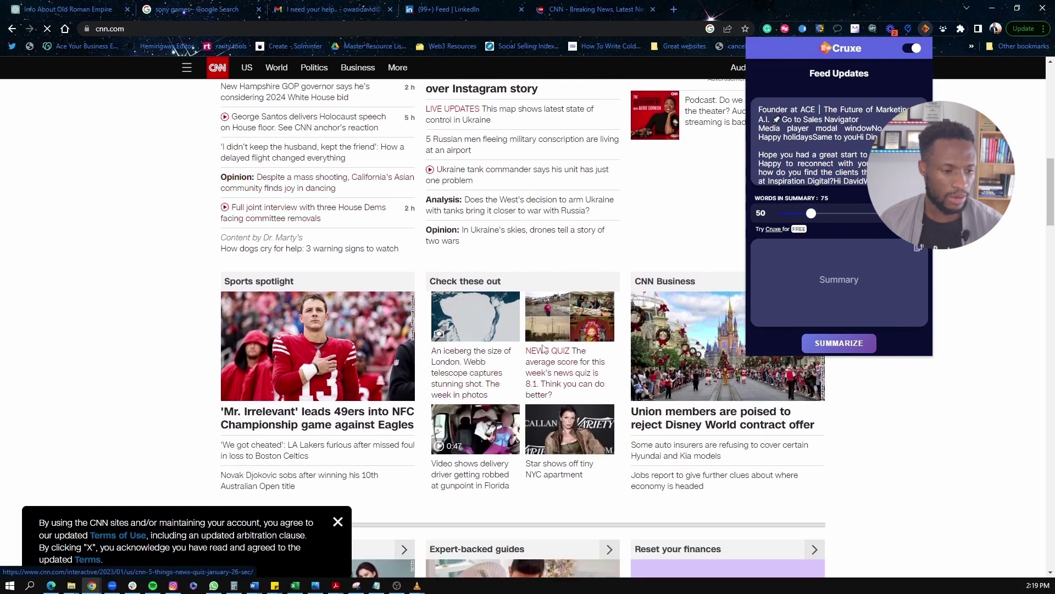
left_click(485, 236)
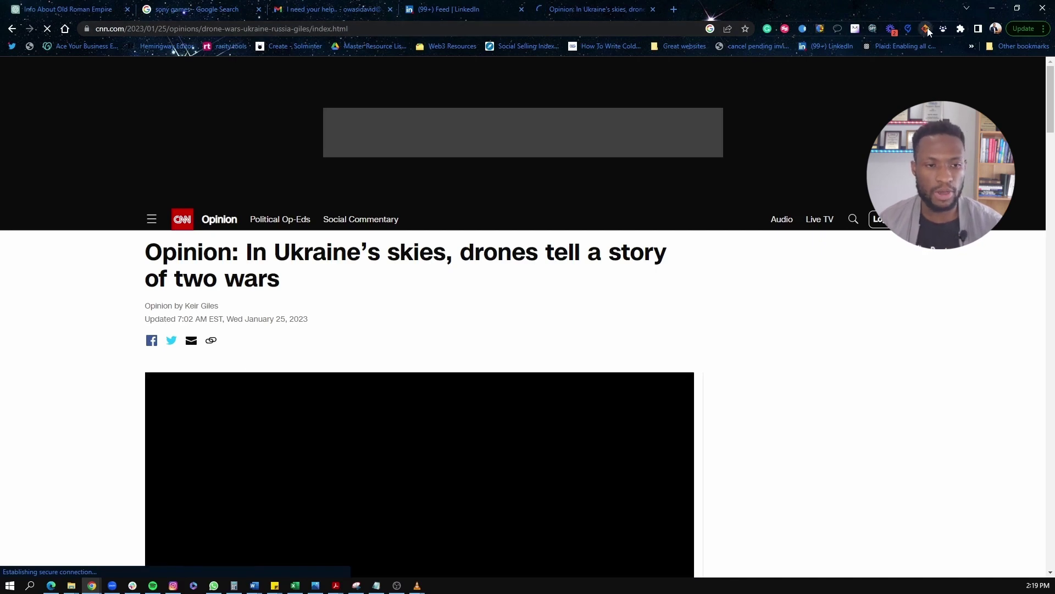
Have Cruxe summarize the Ukraine drones article at its 75-word setting
left_click(926, 28)
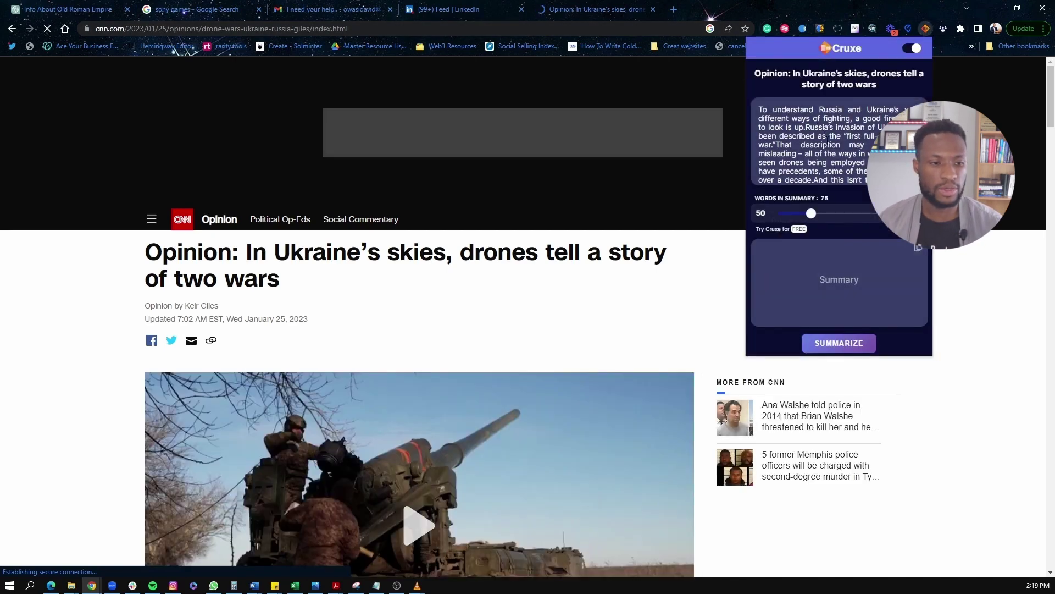
scroll(803, 130, "down", 2)
scroll(796, 124, "up", 2)
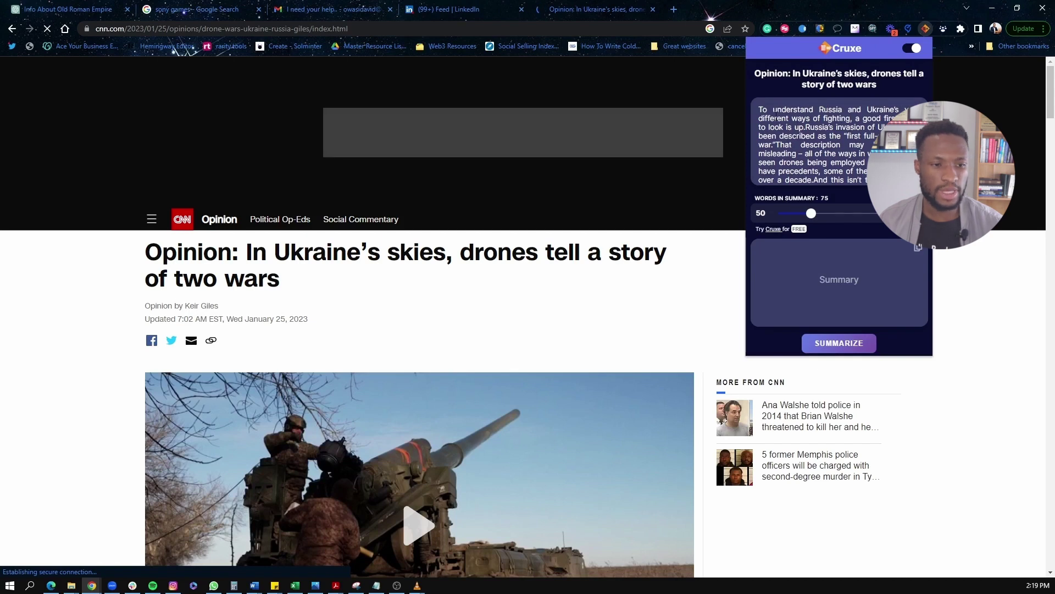
left_click(838, 343)
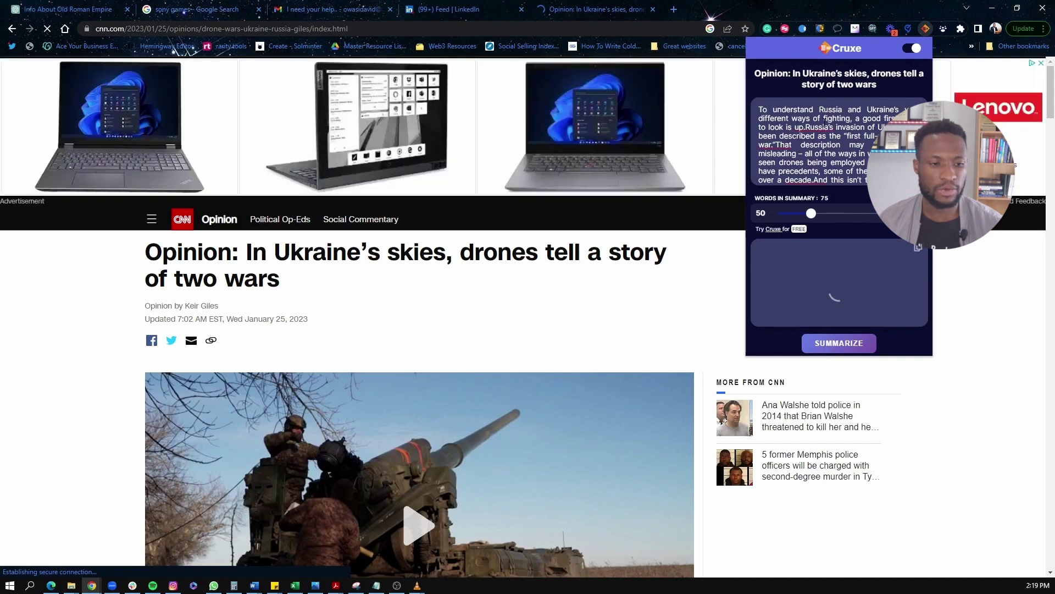
scroll(796, 139, "down", 5)
scroll(549, 309, "down", 2)
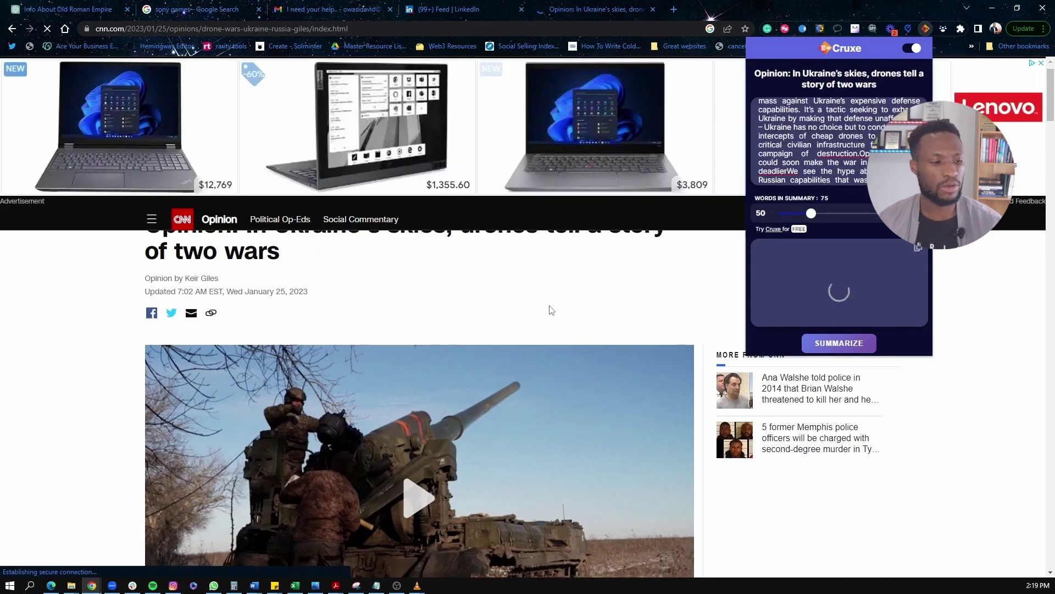
scroll(813, 141, "down", 5)
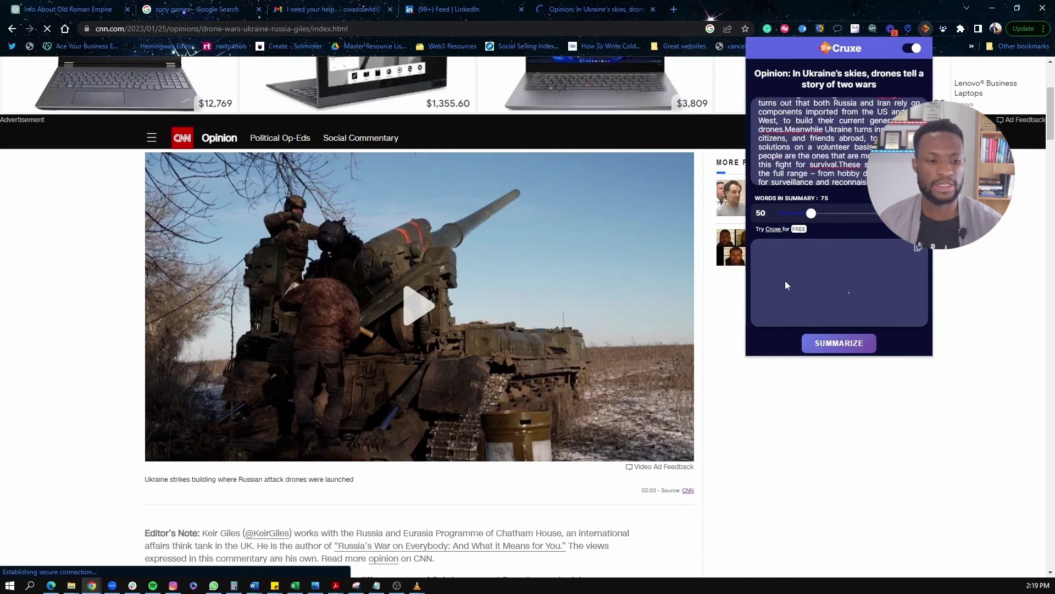